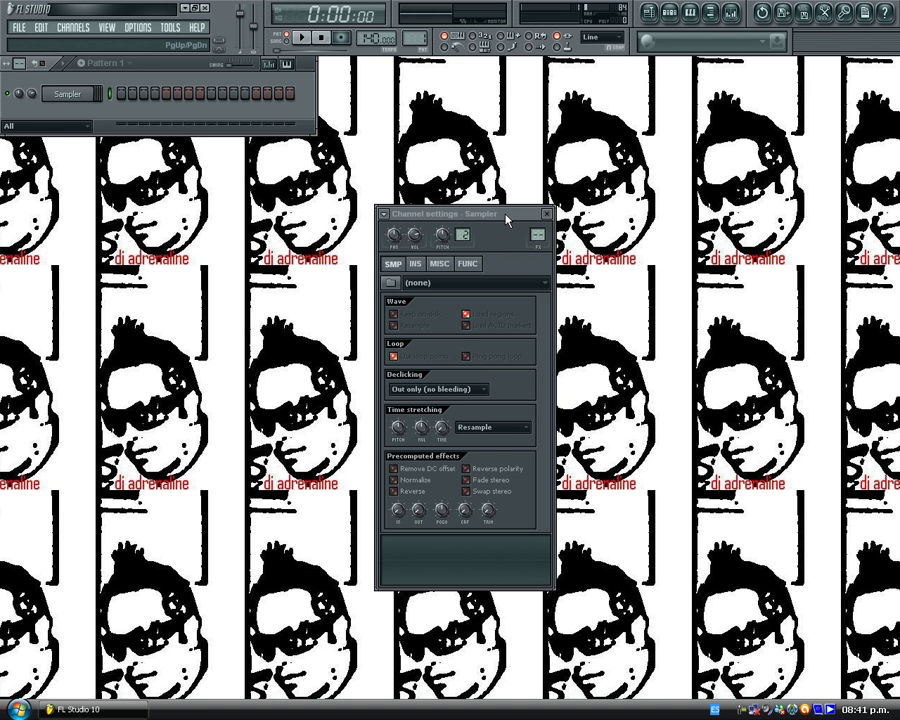
Step: Look through the Sampler channel's sample, instrument, miscellaneous and function settings, including the browser for loading a sound file
click(74, 95)
click(74, 95)
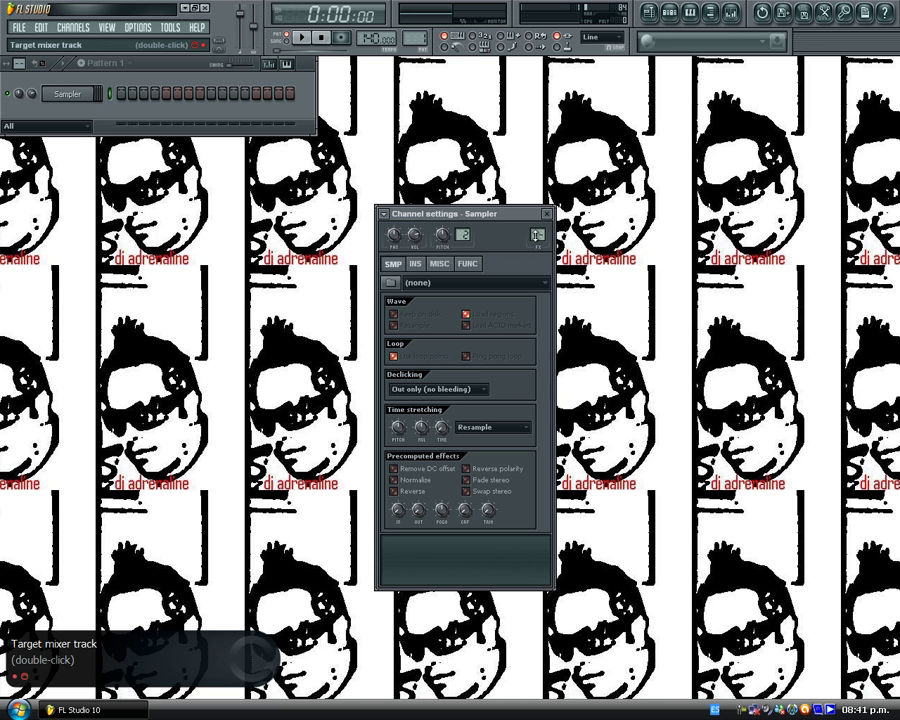
click(414, 264)
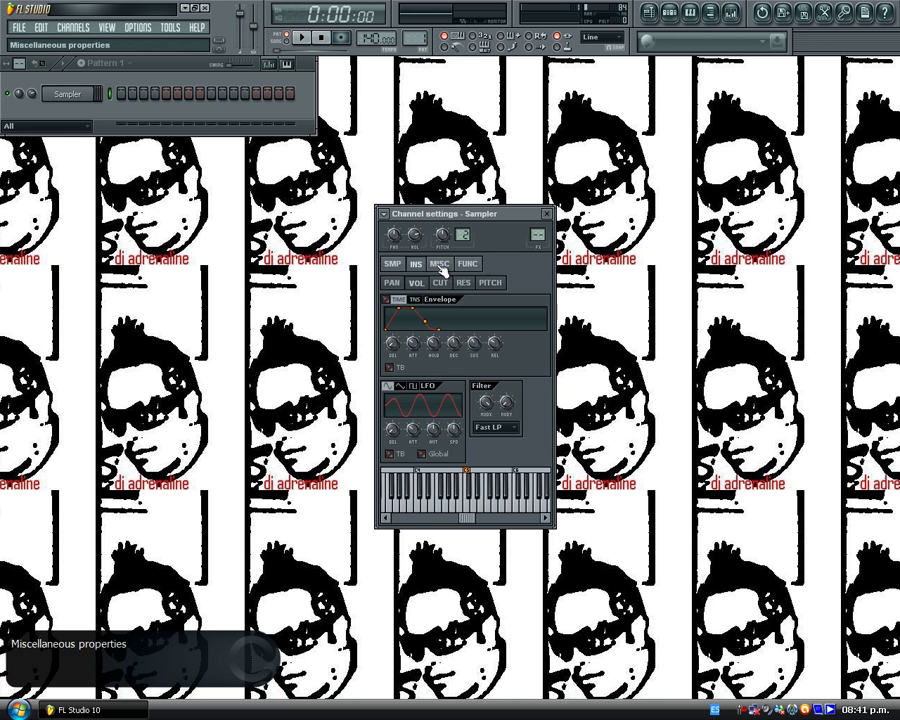
click(439, 264)
click(465, 265)
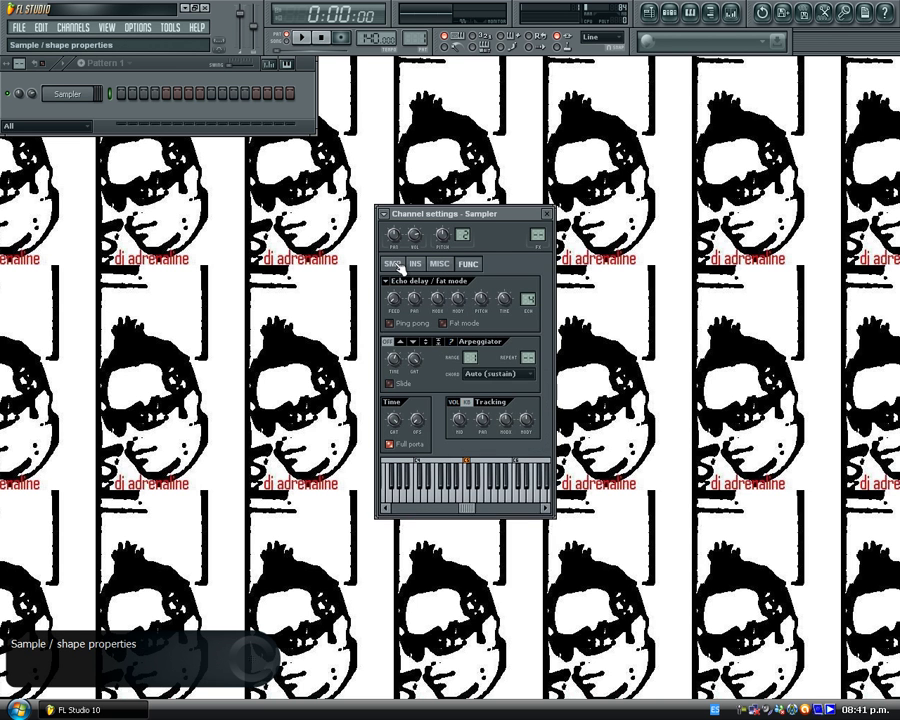
click(396, 265)
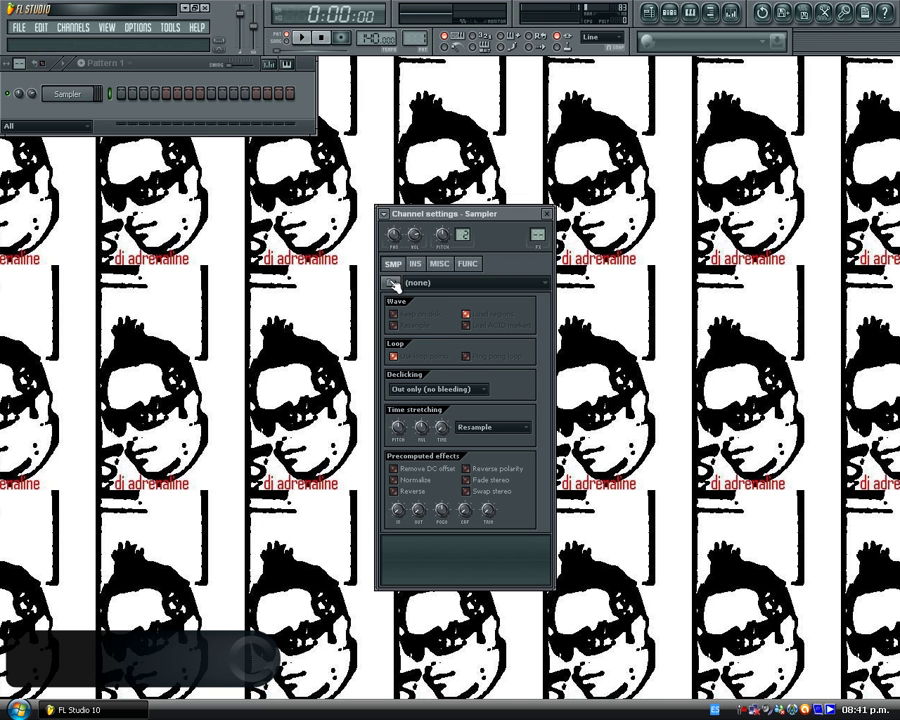
click(390, 283)
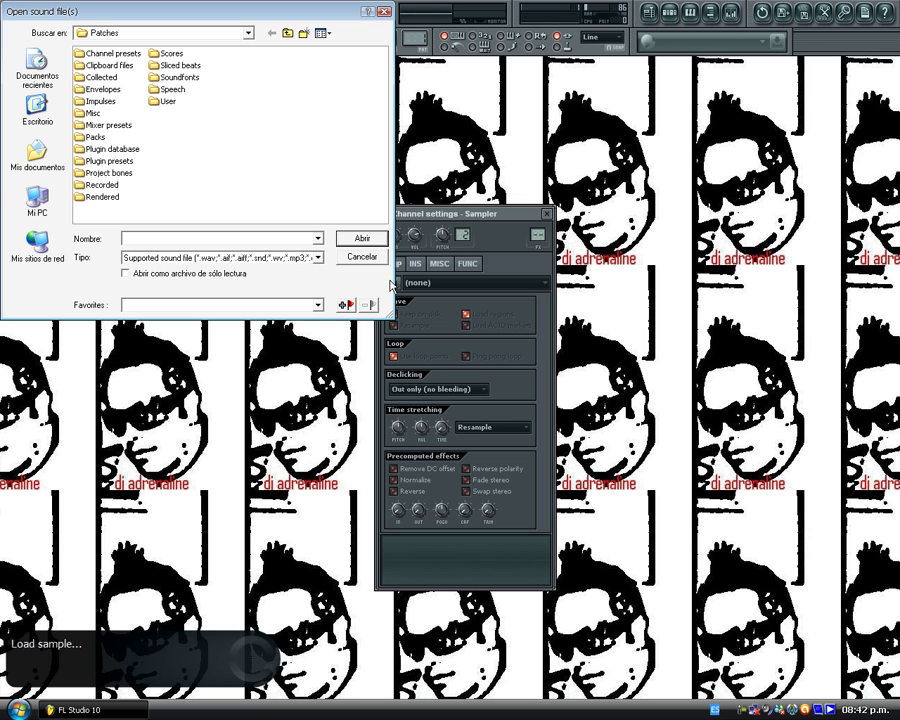
click(360, 257)
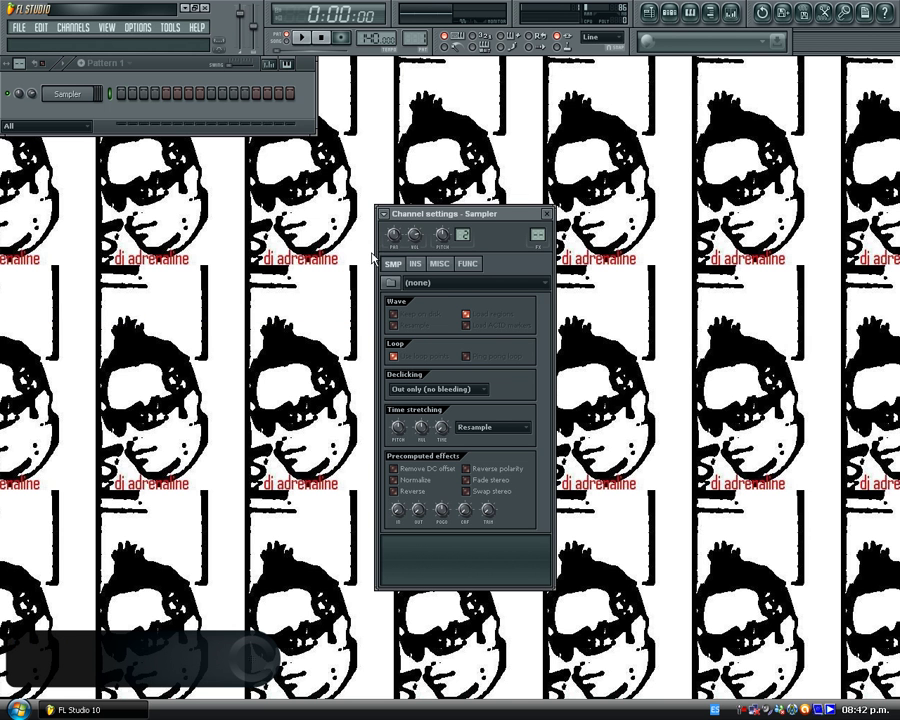
click(416, 264)
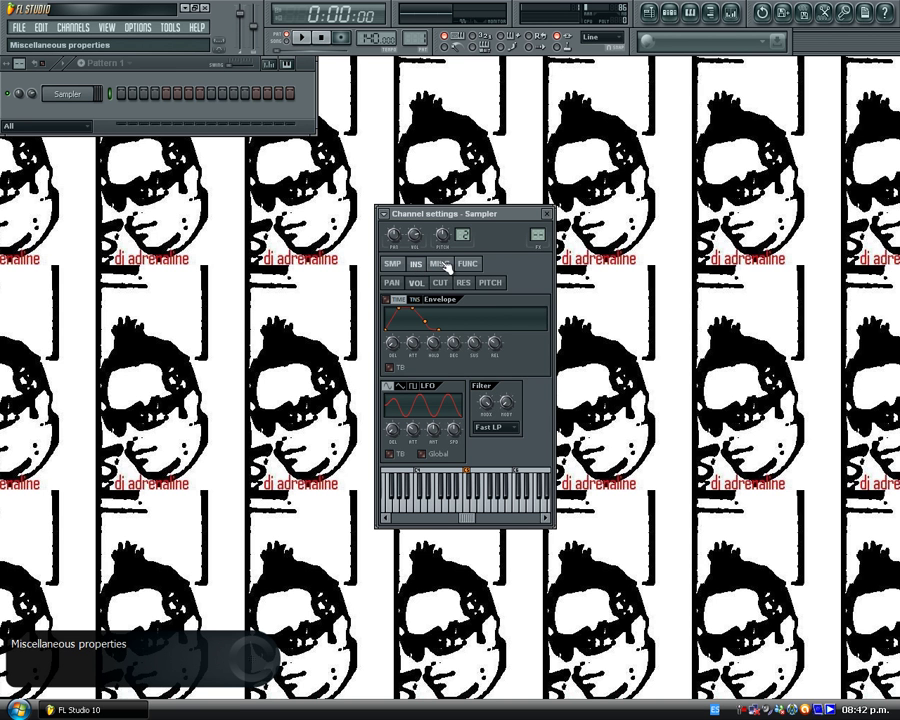
click(440, 264)
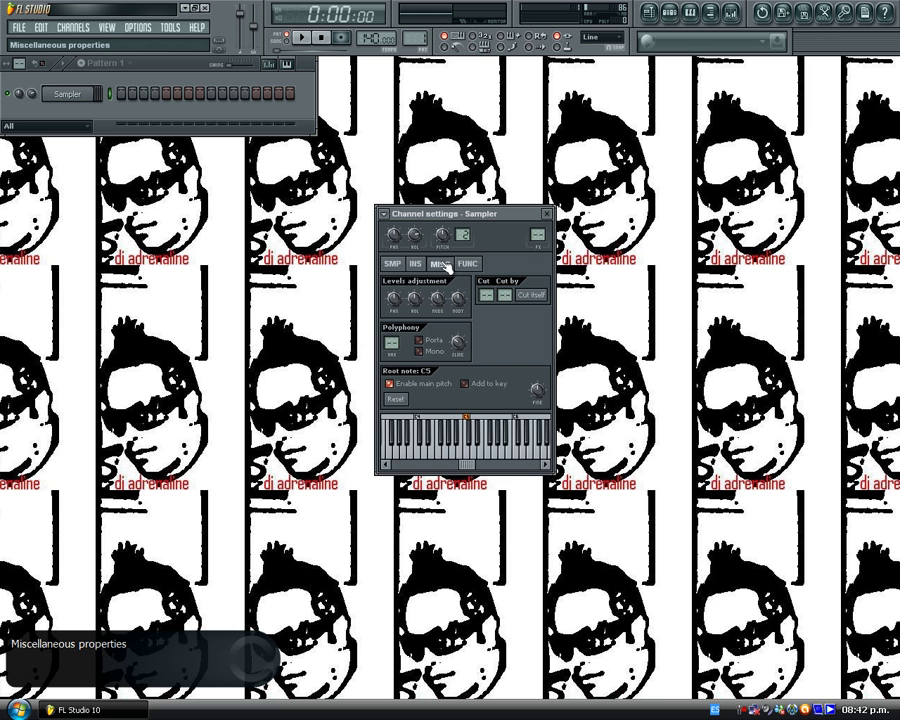
click(466, 264)
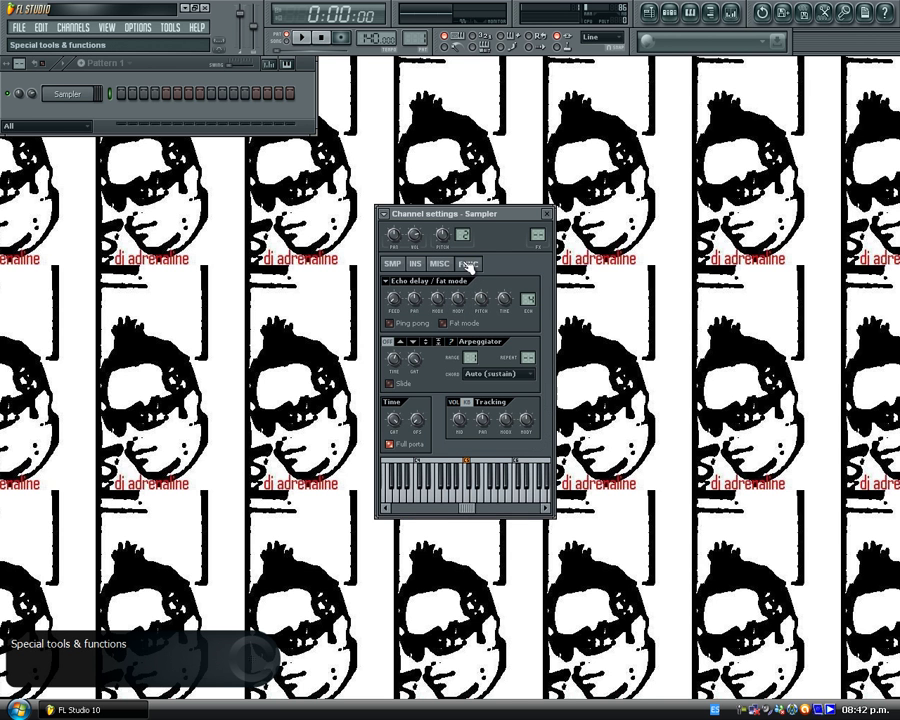
click(397, 265)
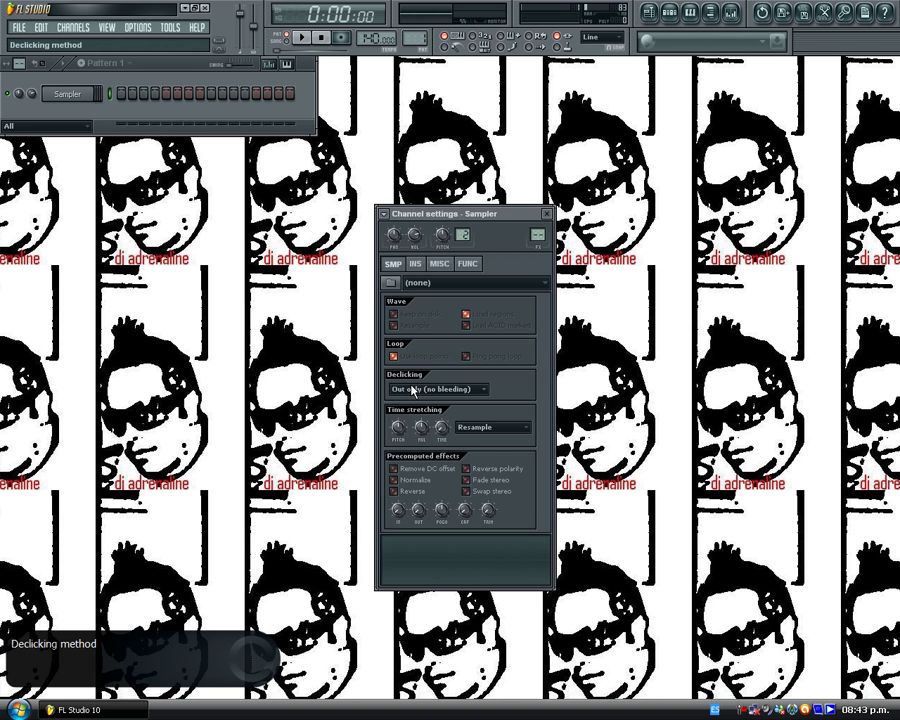
Step: Examine the declicking methods and time-stretching methods available for the Sampler channel
click(412, 389)
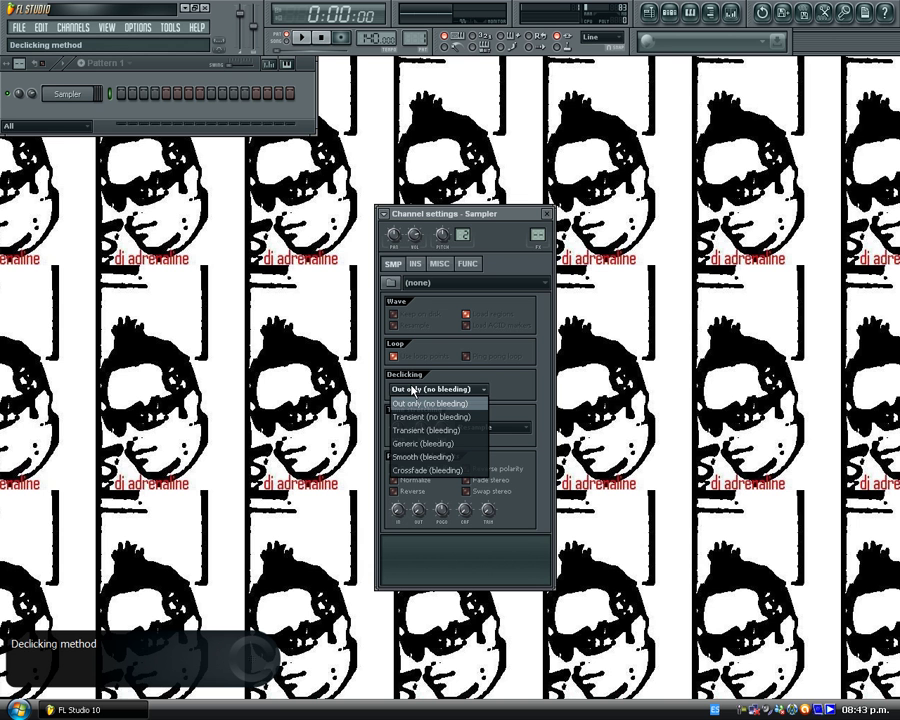
click(520, 381)
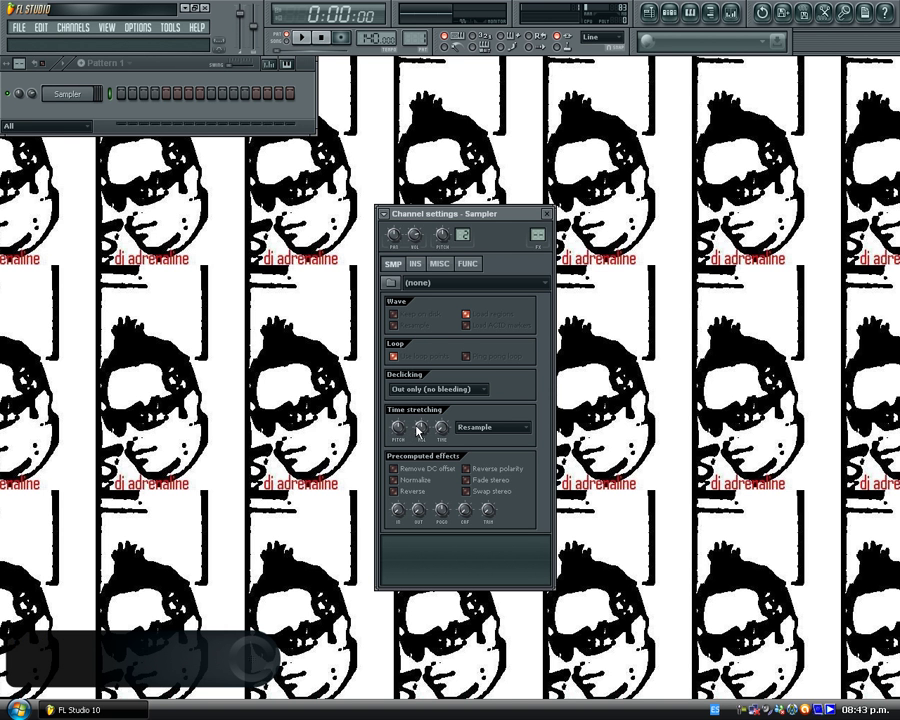
click(470, 427)
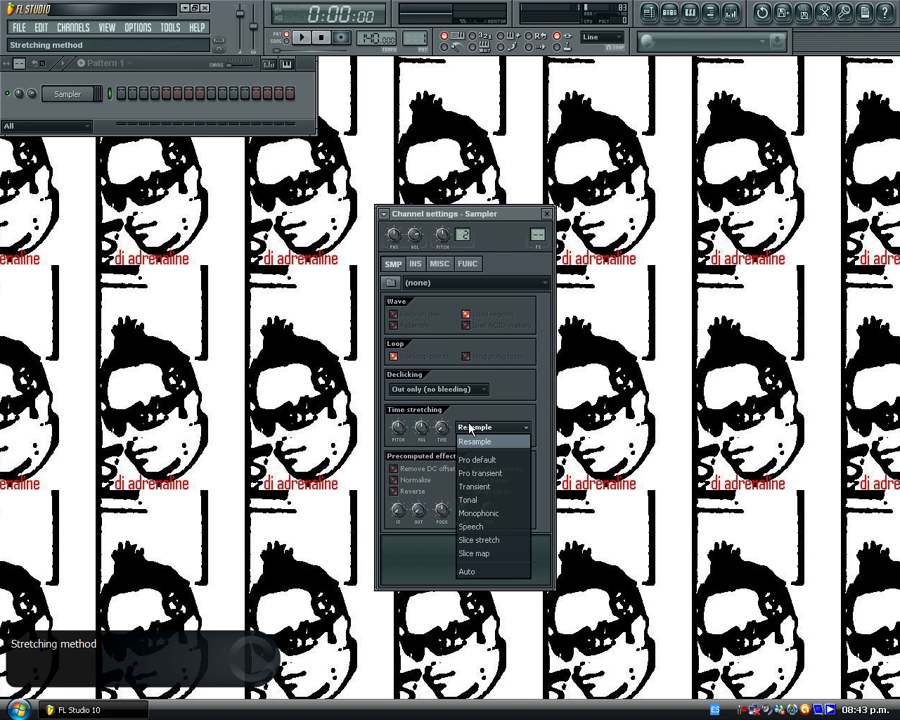
click(489, 415)
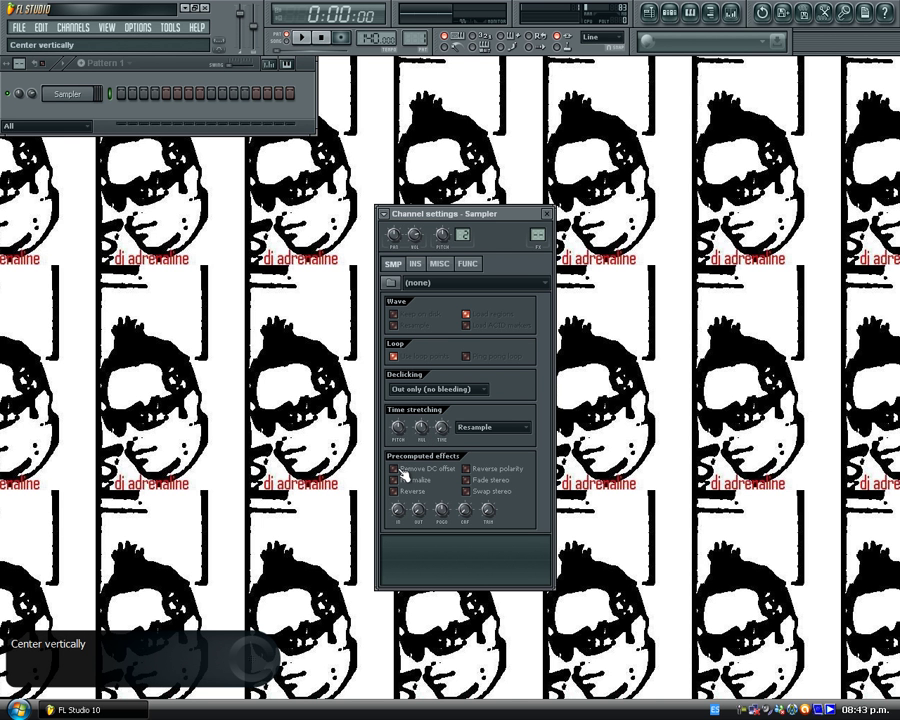
Step: Load the sample VT_Kick.wav from the Vintage folder in Packs into the Sampler channel
click(393, 283)
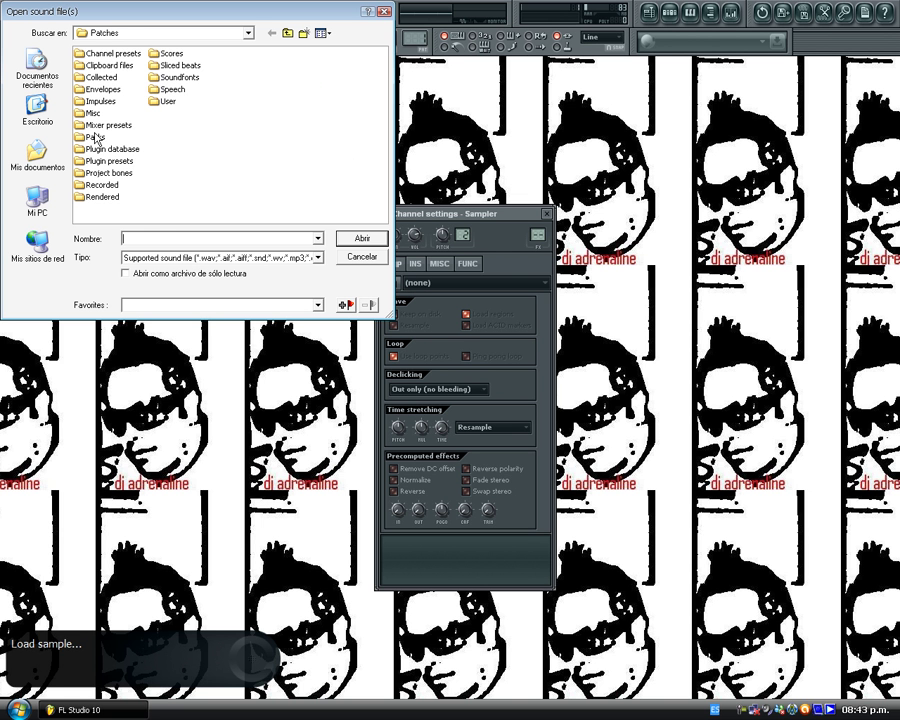
double_click(95, 137)
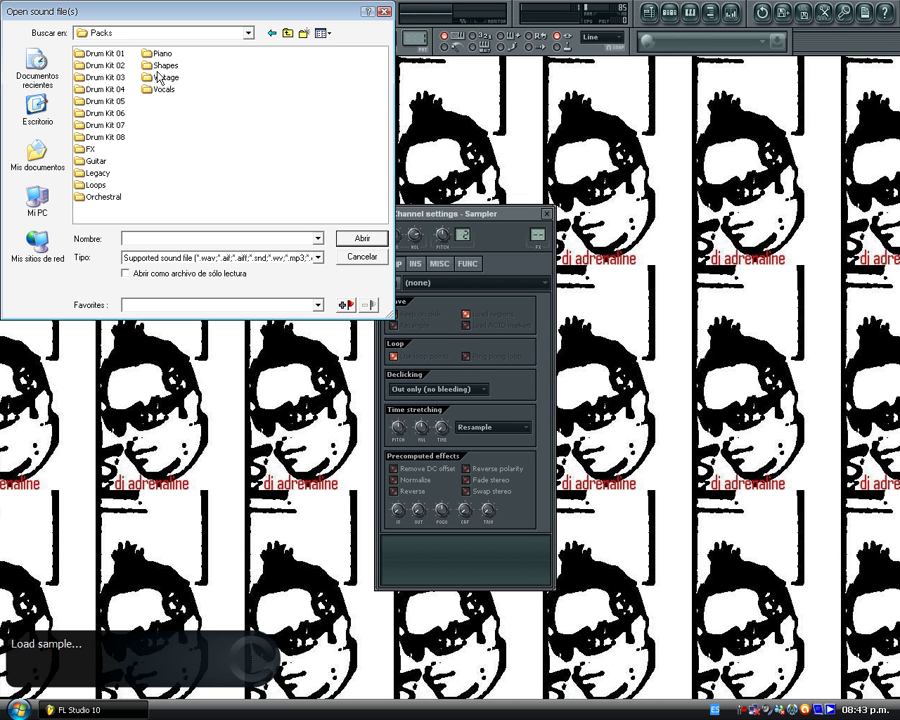
double_click(157, 76)
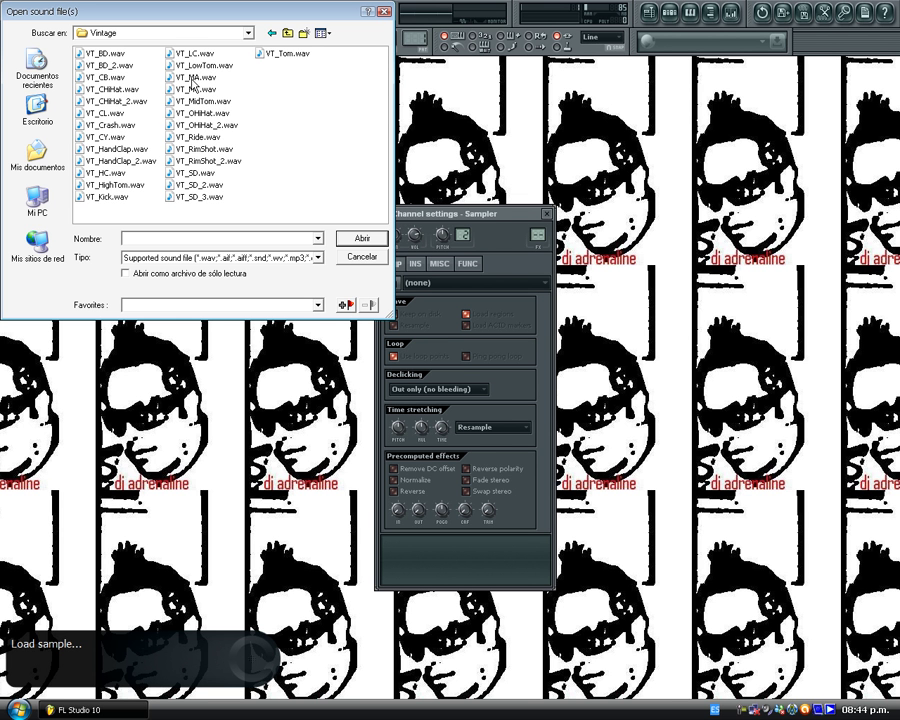
double_click(99, 198)
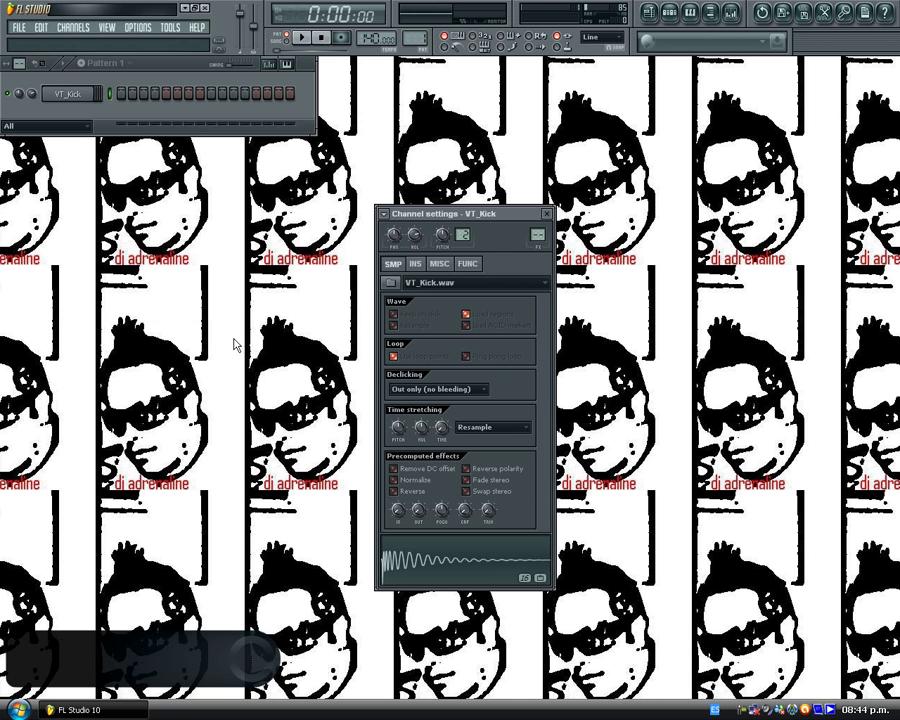
Step: Try the Remove DC offset and Normalize precomputed effects on the kick sample
click(398, 468)
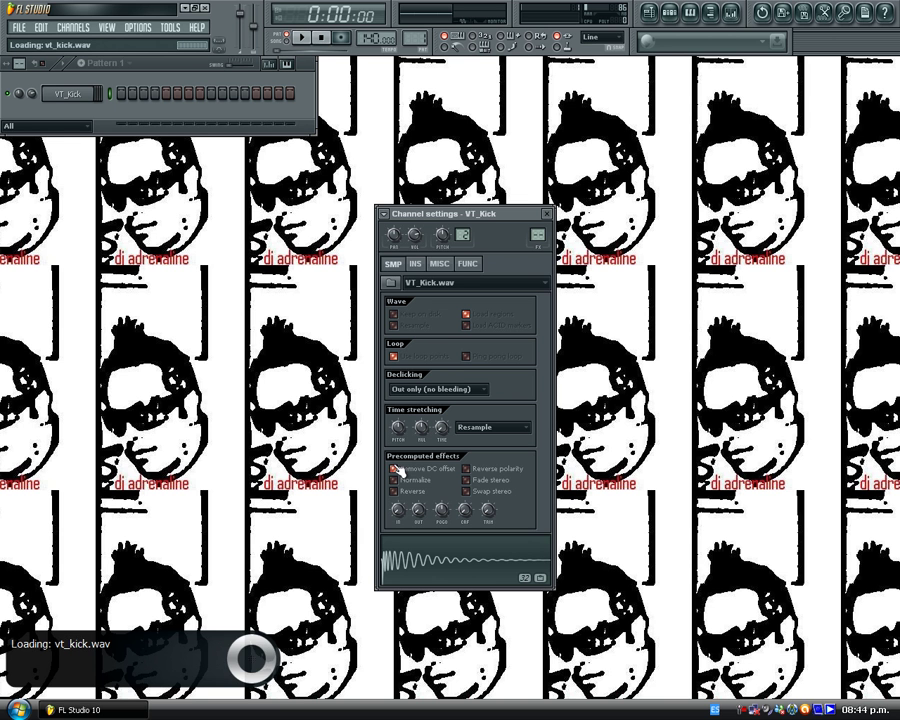
click(398, 481)
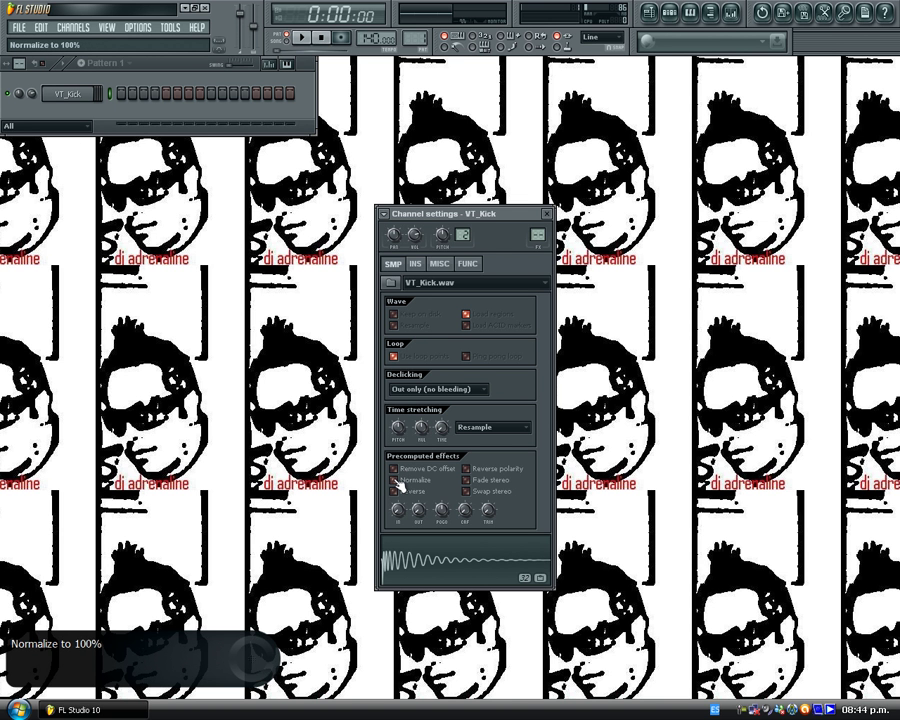
click(394, 480)
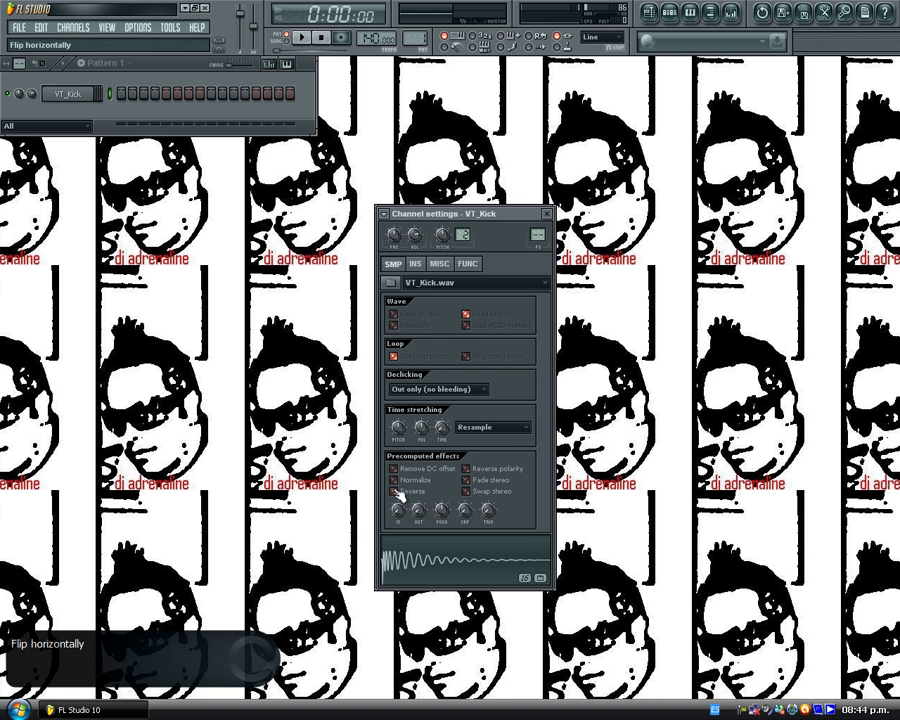
Step: Try the Reverse and Reverse polarity precomputed effects on the kick sample
click(396, 492)
click(396, 492)
click(396, 492)
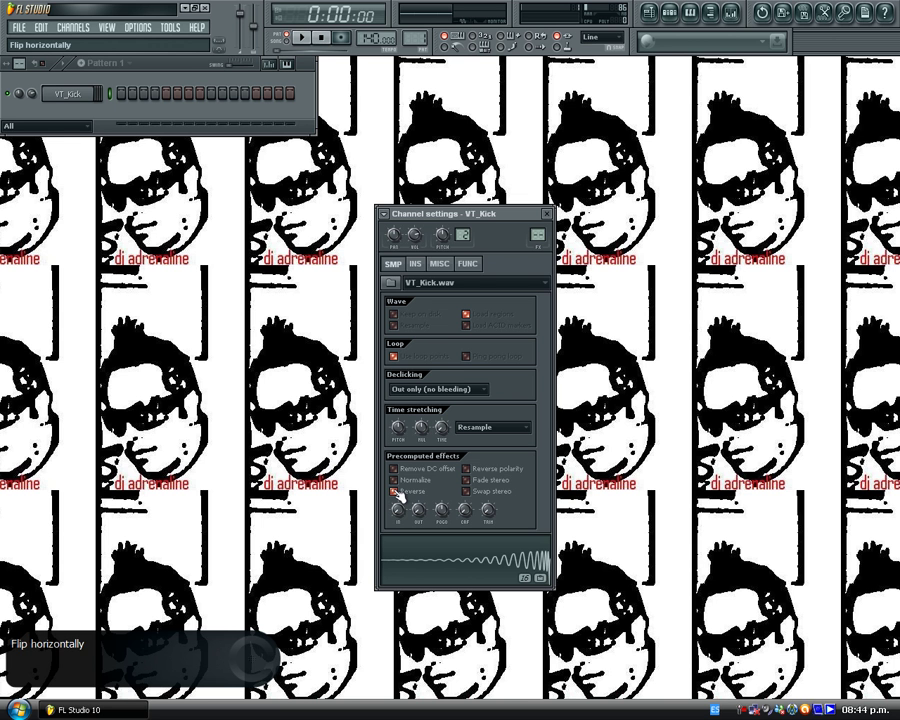
click(396, 492)
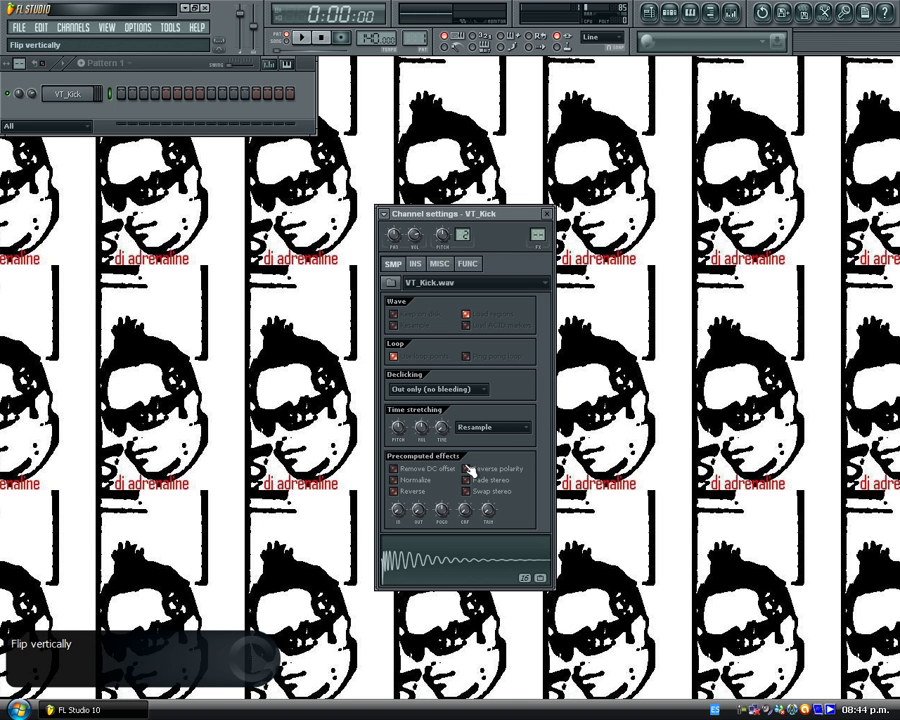
click(466, 469)
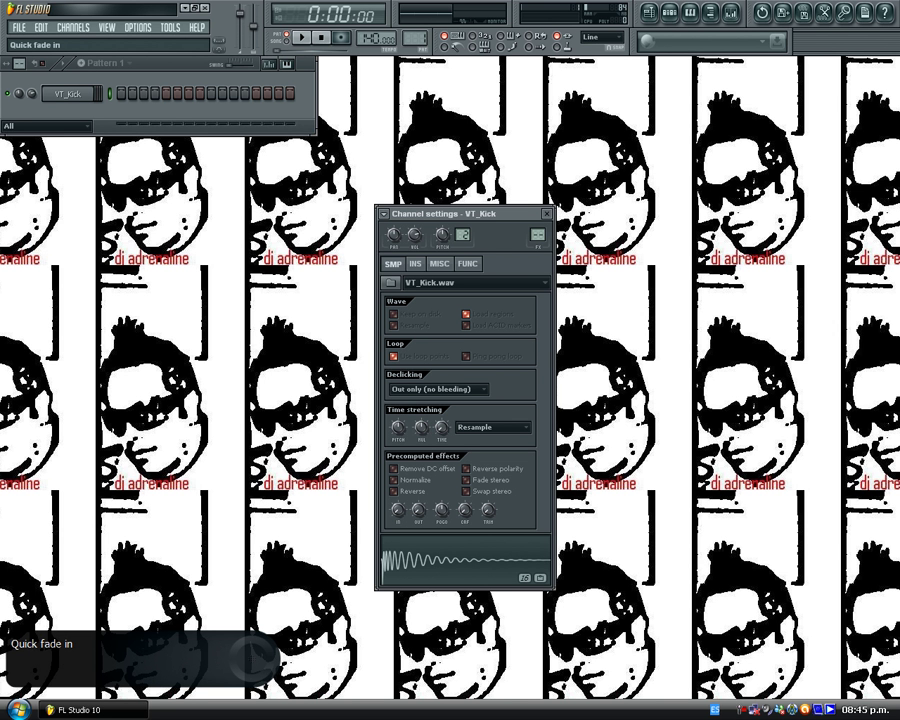
Step: Try raising the kick sample's quick fade-in and quick fade-out, returning each to its initial setting
drag(398, 510, 398, 440)
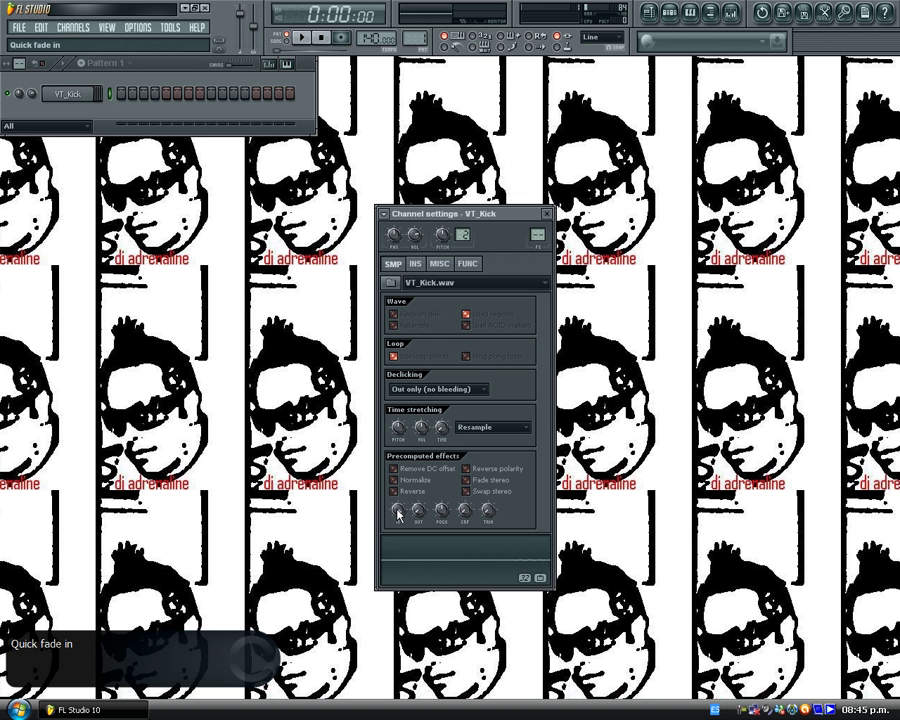
drag(398, 512, 398, 585)
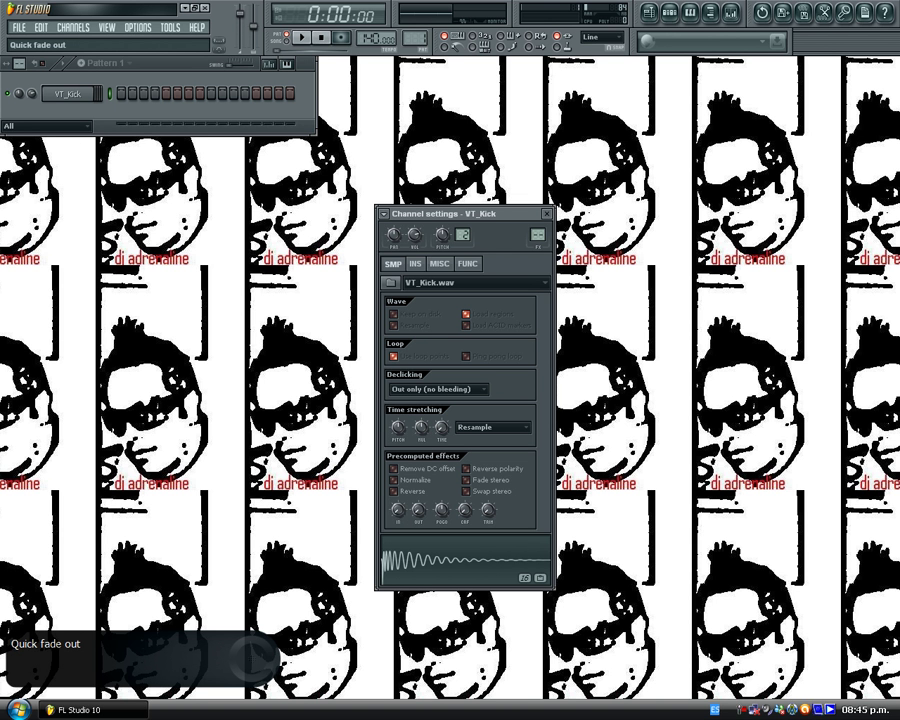
drag(418, 510, 418, 440)
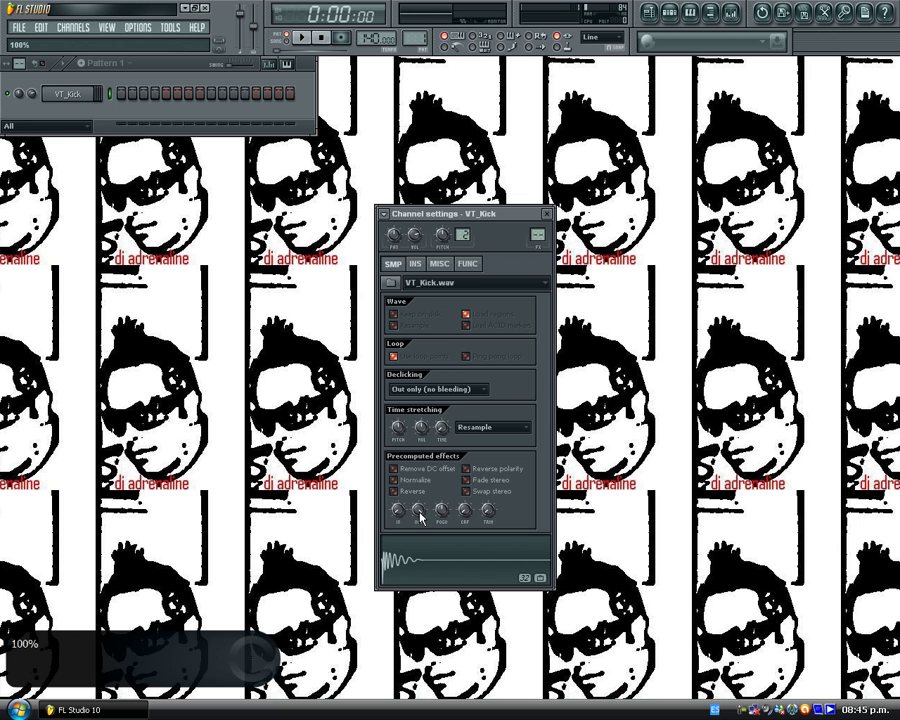
drag(418, 510, 418, 580)
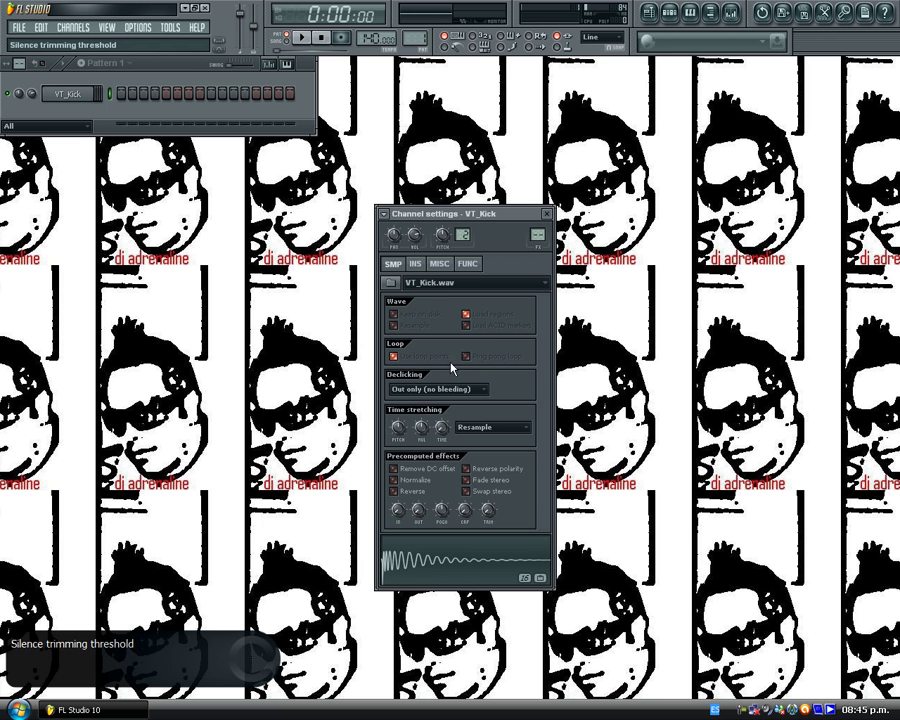
Step: Look through the envelope and LFO targets in the kick channel's instrument settings and enable the volume envelope
click(421, 272)
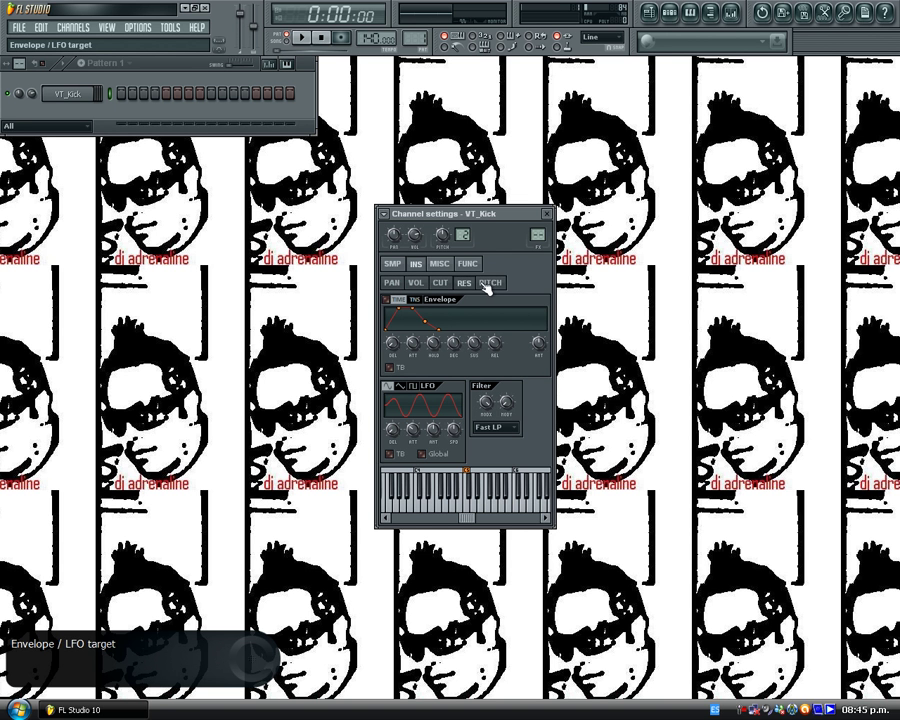
click(441, 283)
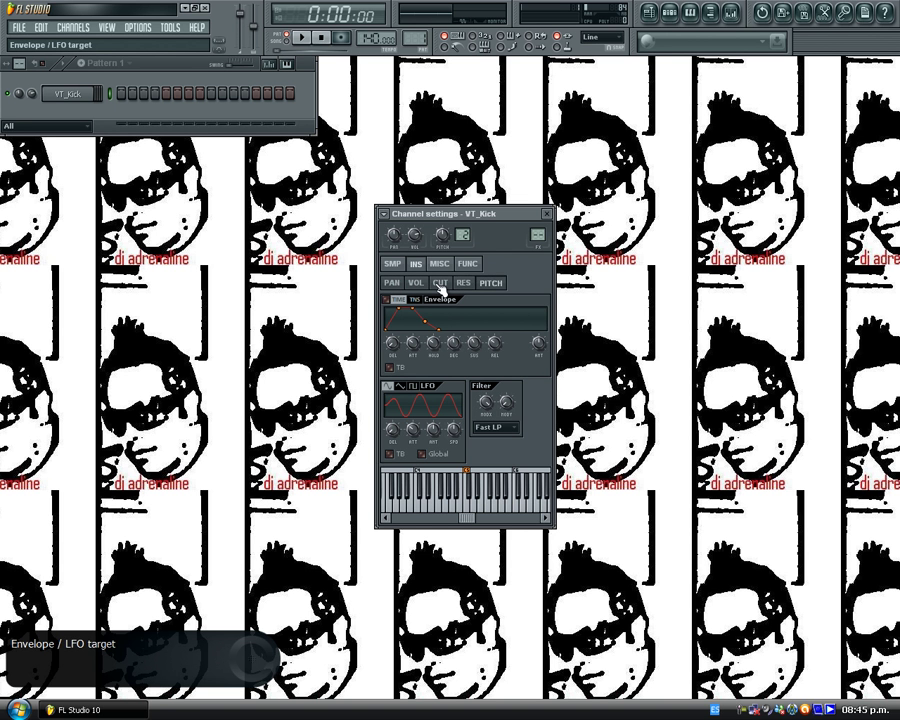
click(391, 286)
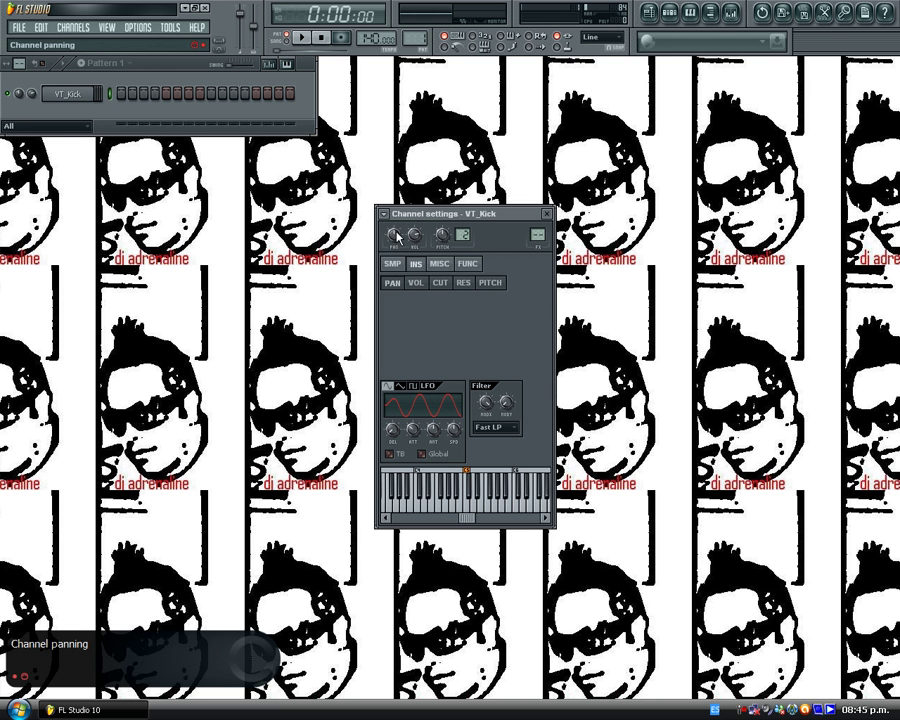
click(425, 285)
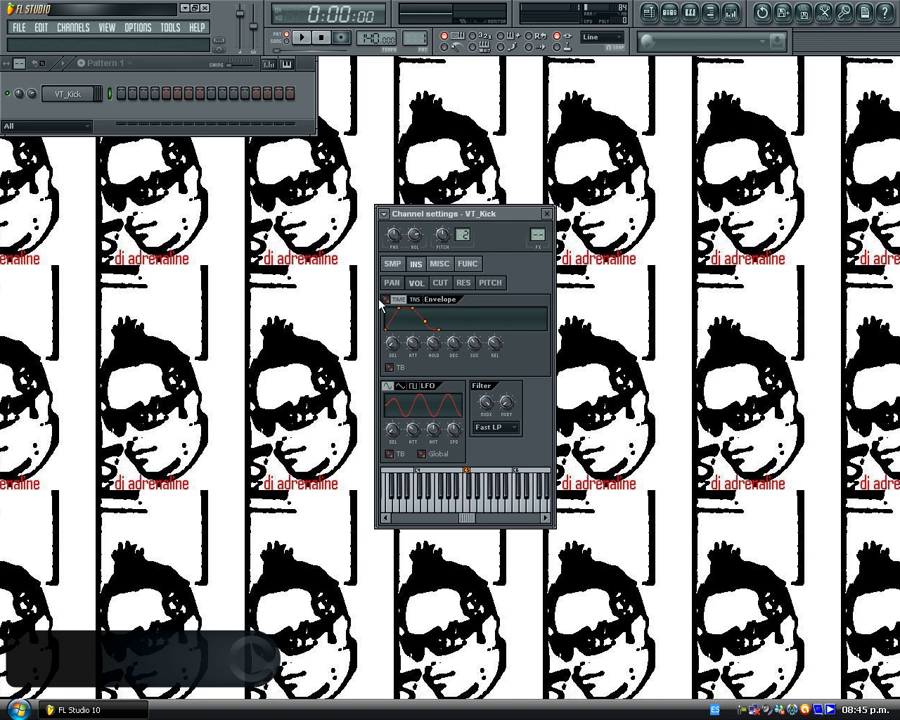
click(387, 300)
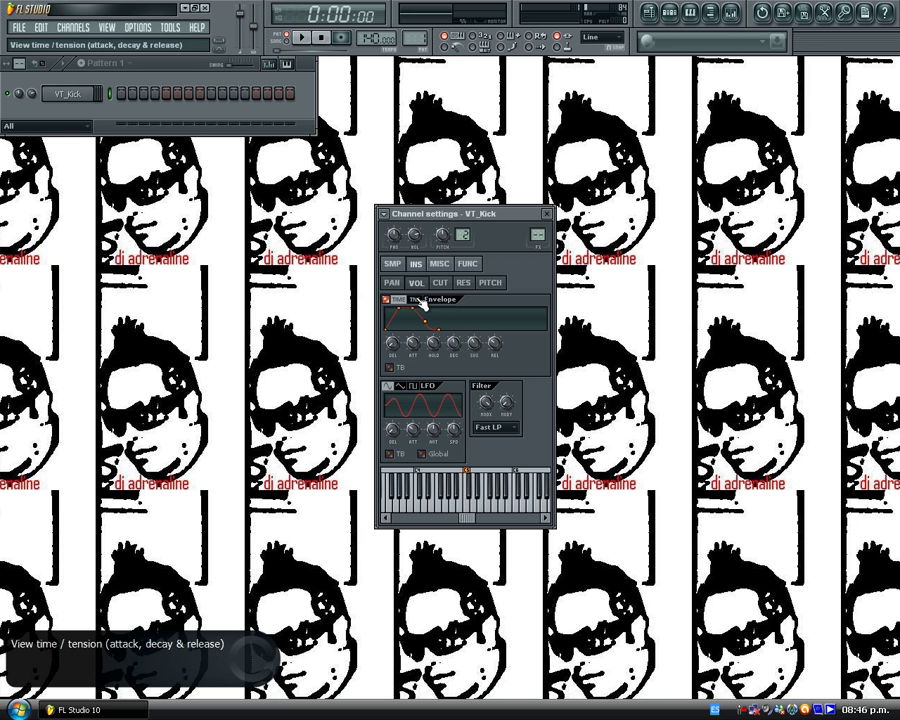
Step: Compare the time and tension views of the volume envelope and turn on the envelope's TB option
click(418, 300)
click(418, 300)
click(418, 300)
click(402, 301)
click(416, 301)
click(404, 301)
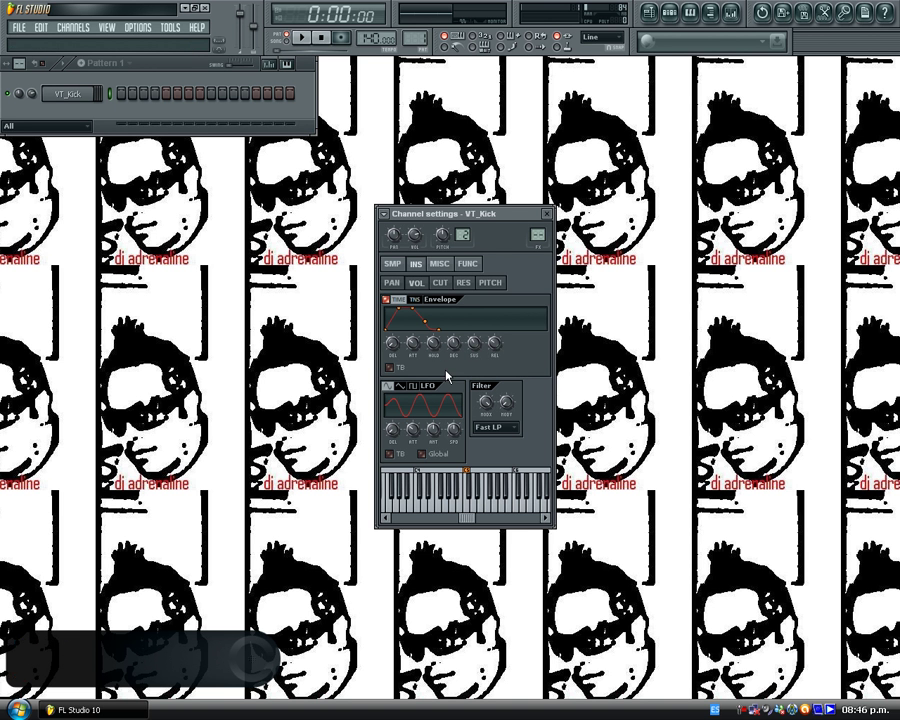
click(390, 367)
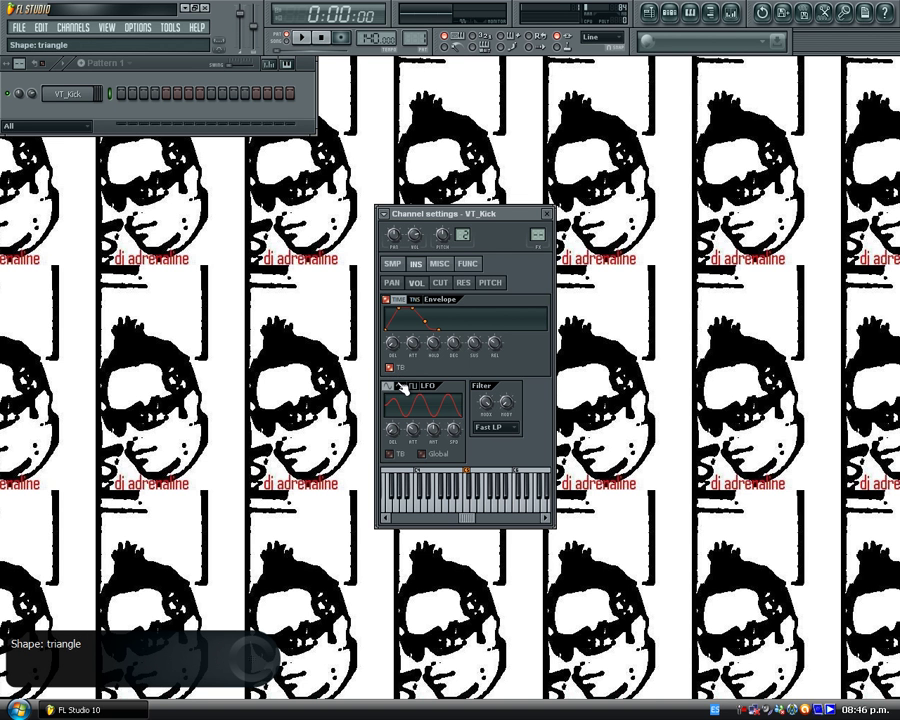
Step: Try the triangle and square LFO shapes, return to sine, and look through the filter types, keeping Fast LP
click(400, 385)
click(413, 386)
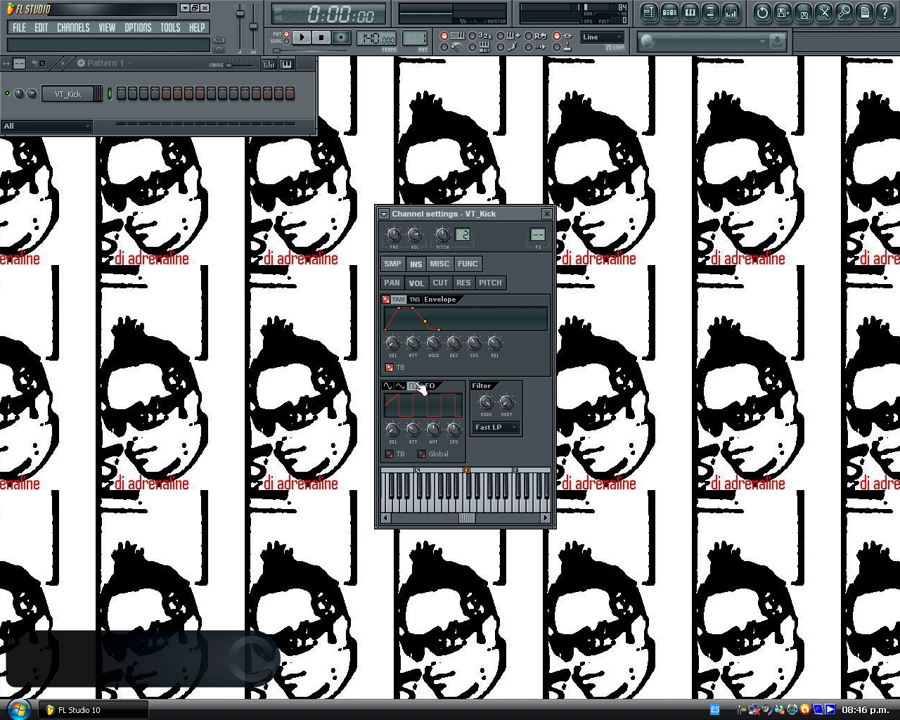
click(401, 386)
click(393, 386)
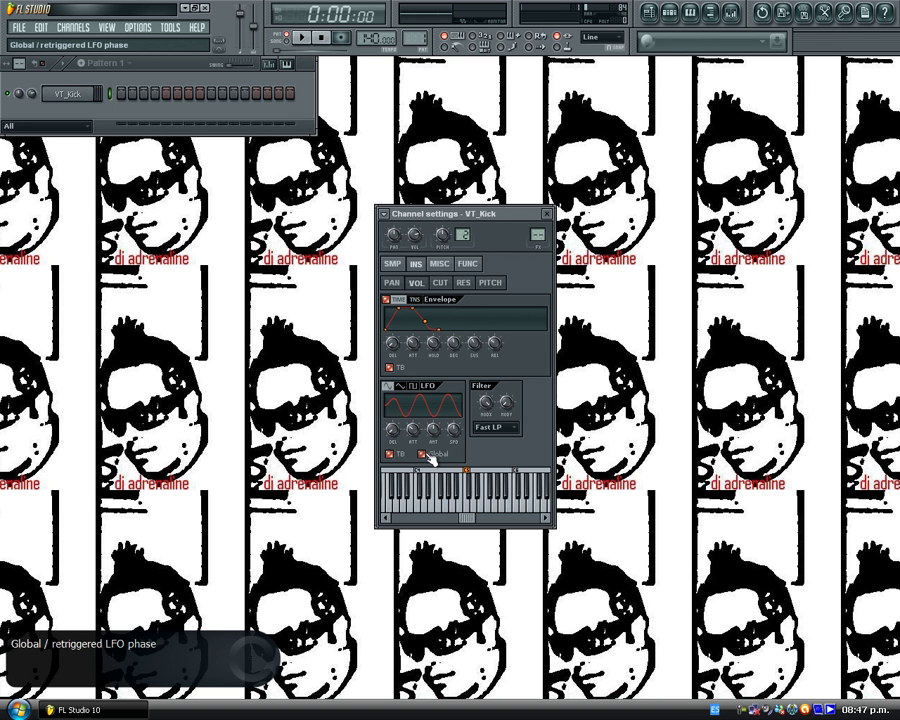
click(507, 431)
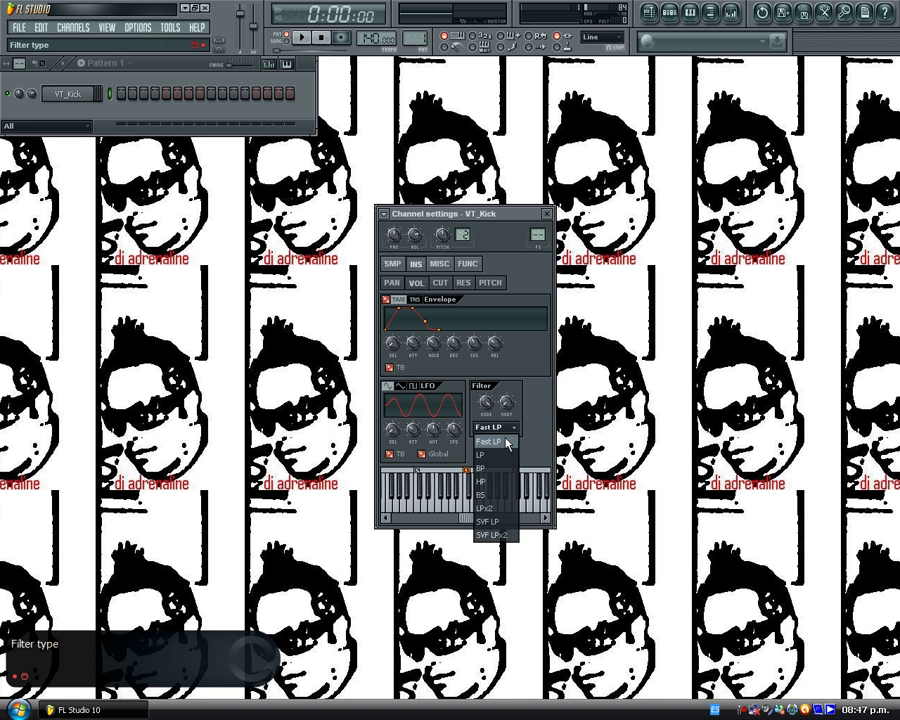
click(507, 443)
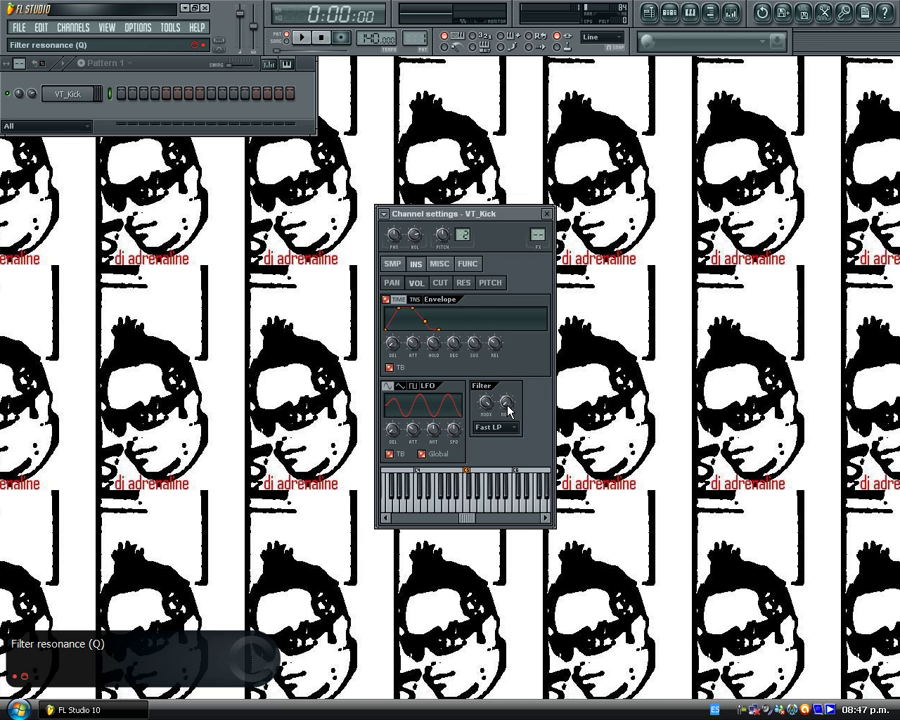
Step: Compare the cutoff, volume and pitch envelope targets, and examine the kick channel's miscellaneous and function settings
click(444, 284)
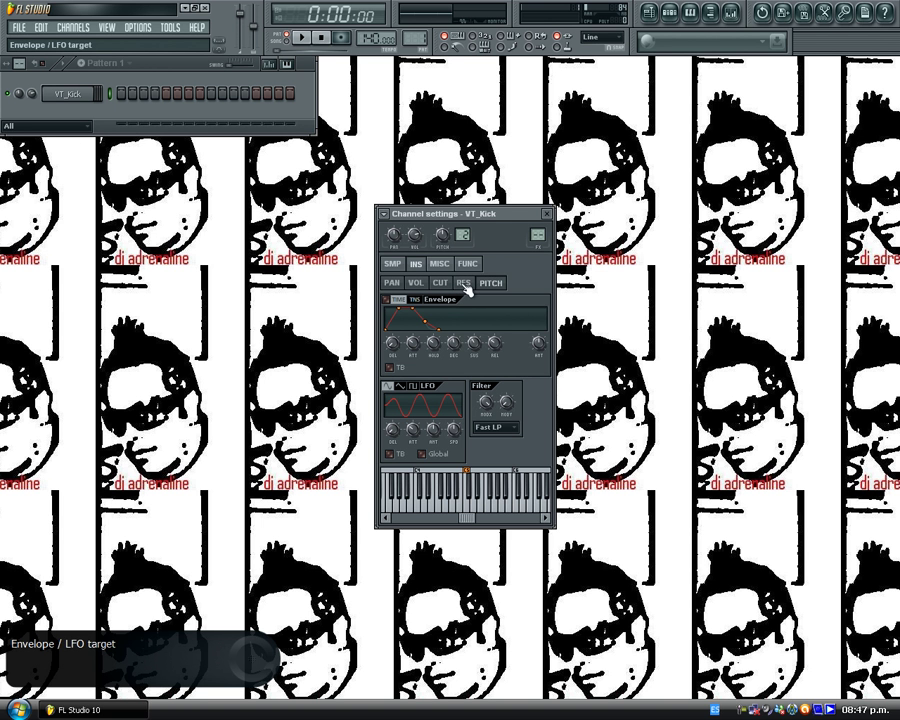
click(420, 286)
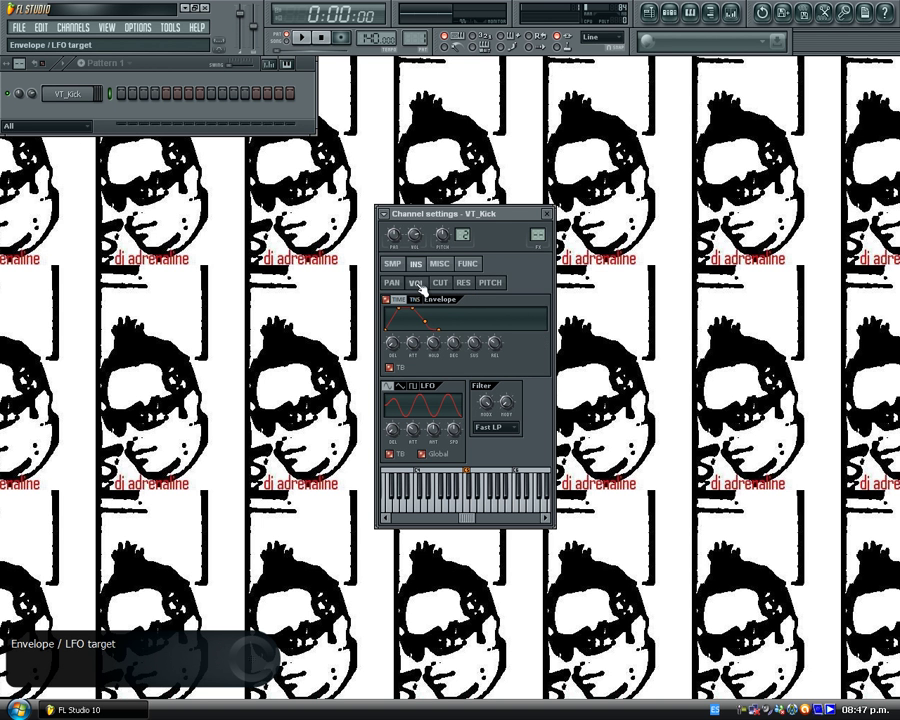
click(495, 288)
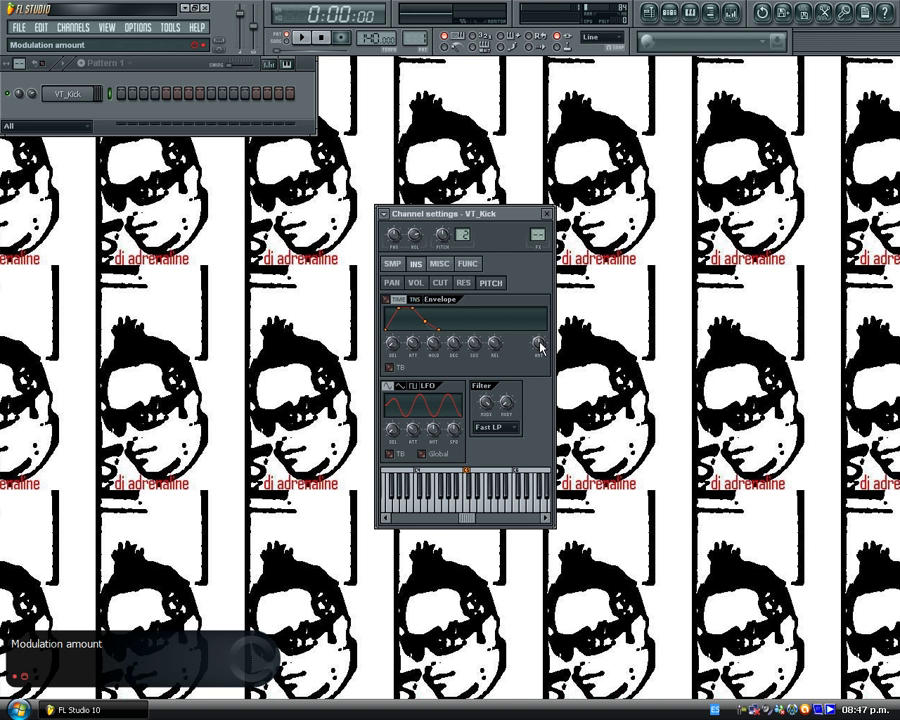
click(452, 265)
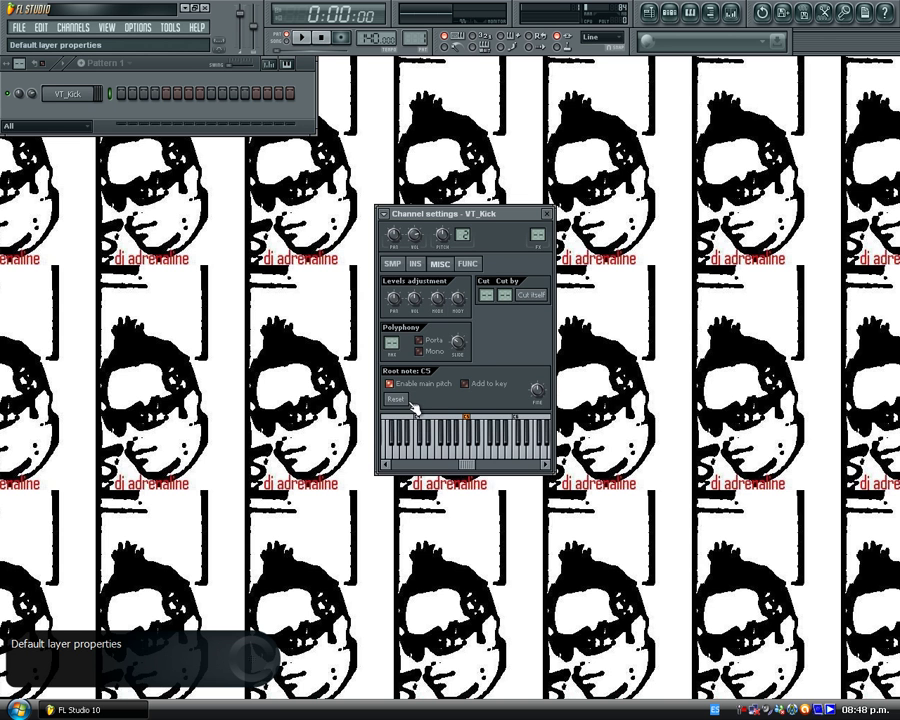
click(469, 265)
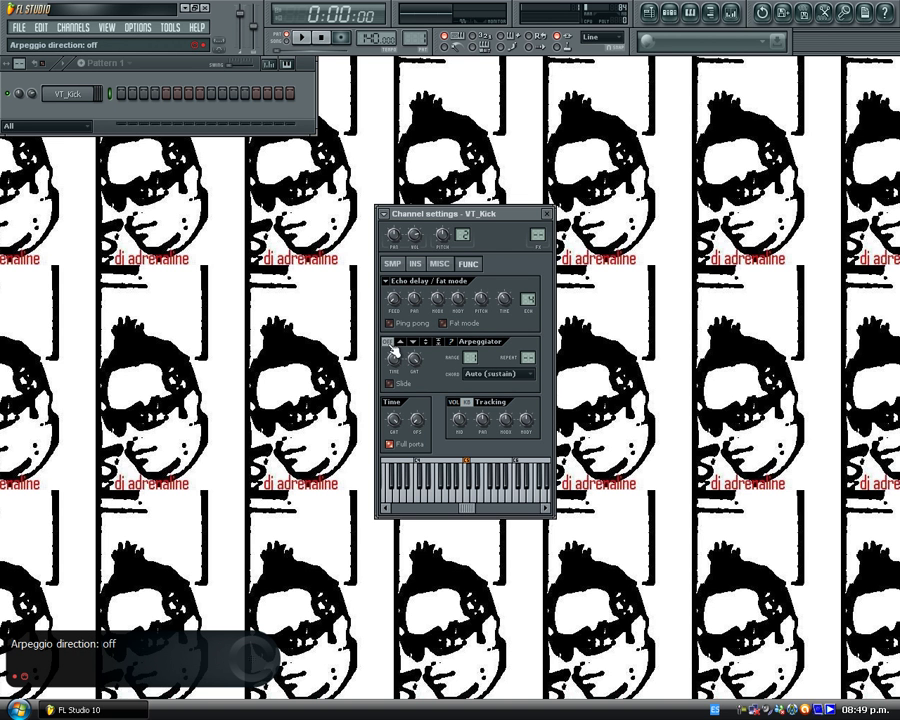
Step: Try the arpeggiator's up, down, up-down, up-down (sticky) and random directions, return it to off, and try its slide mode
click(401, 342)
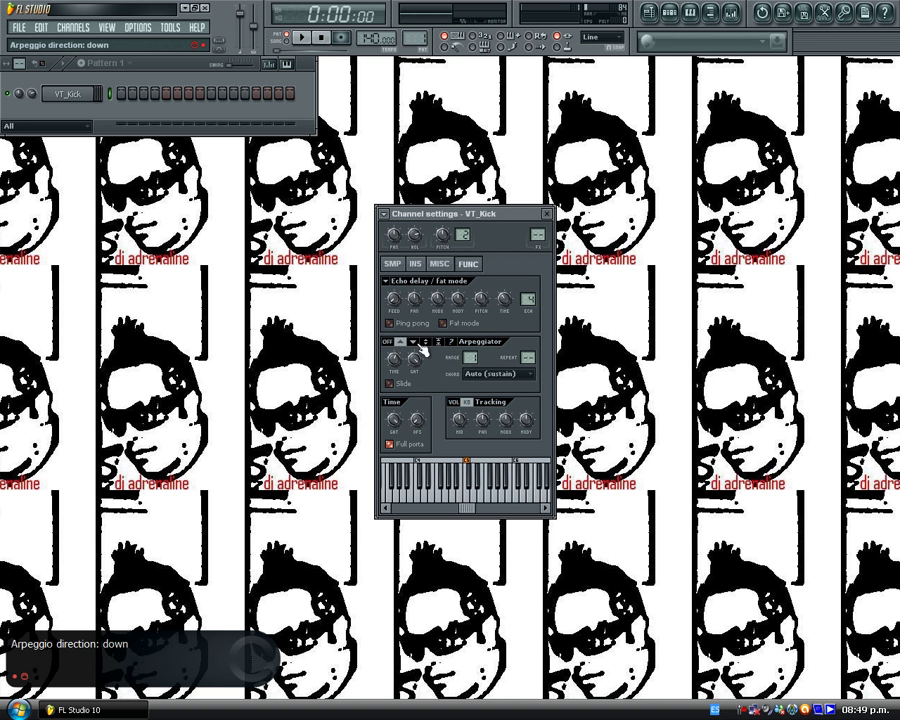
click(427, 343)
click(439, 343)
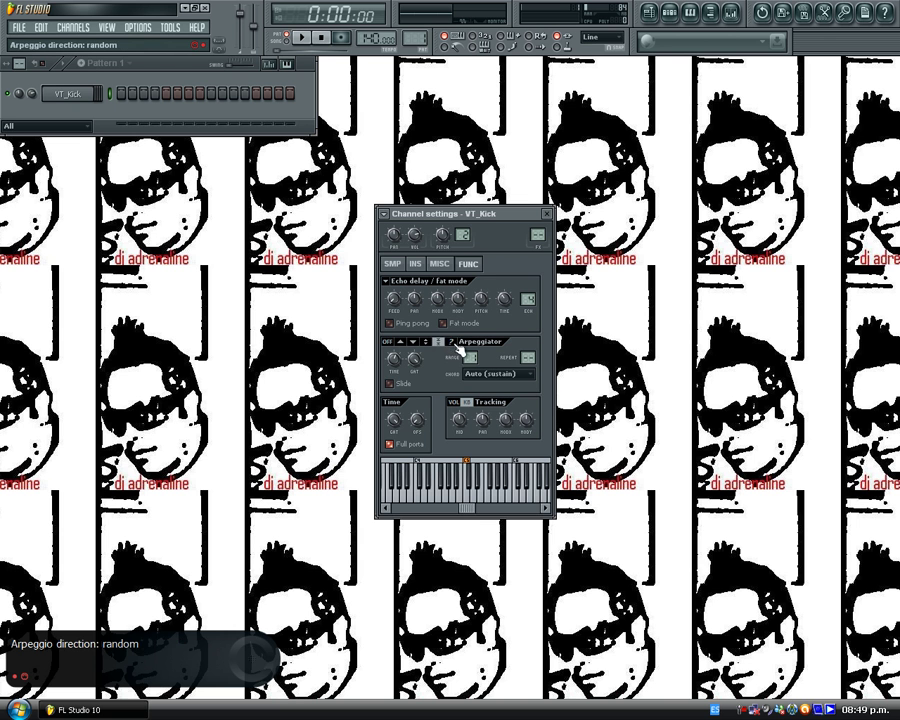
click(452, 343)
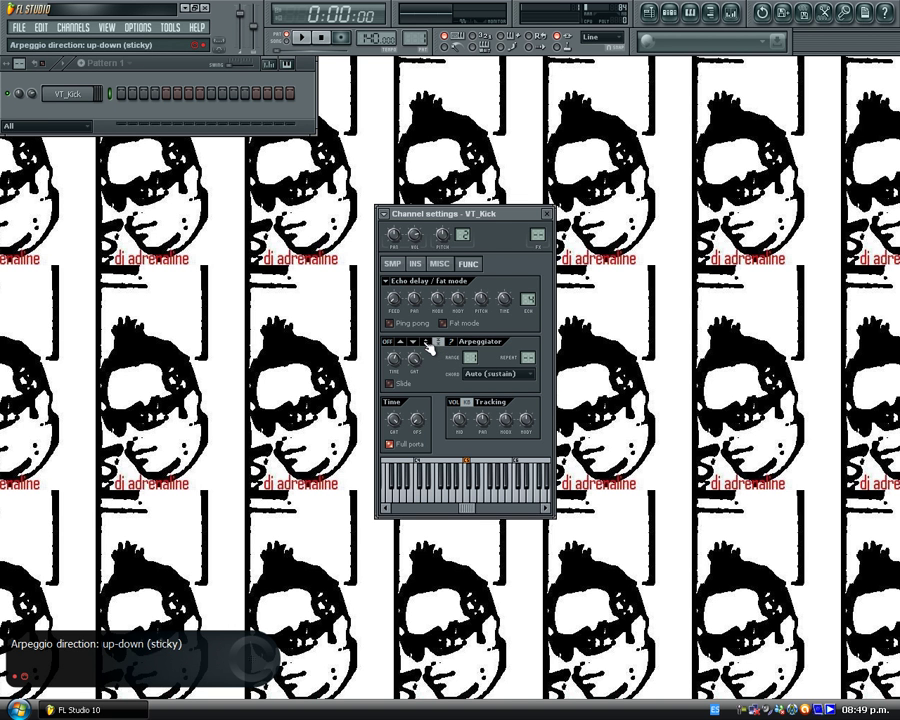
click(413, 343)
click(400, 343)
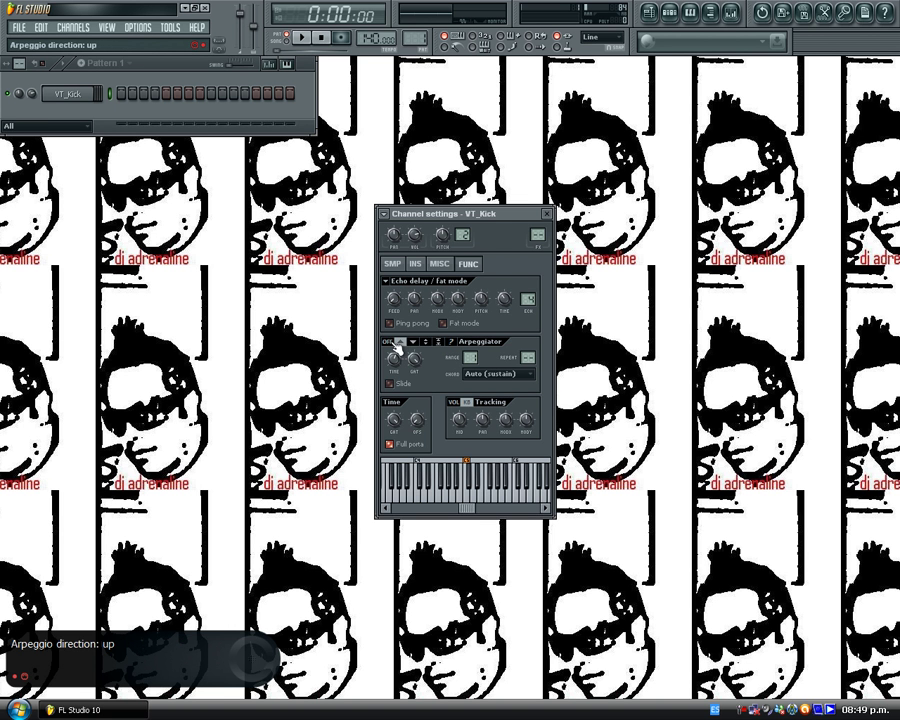
click(412, 344)
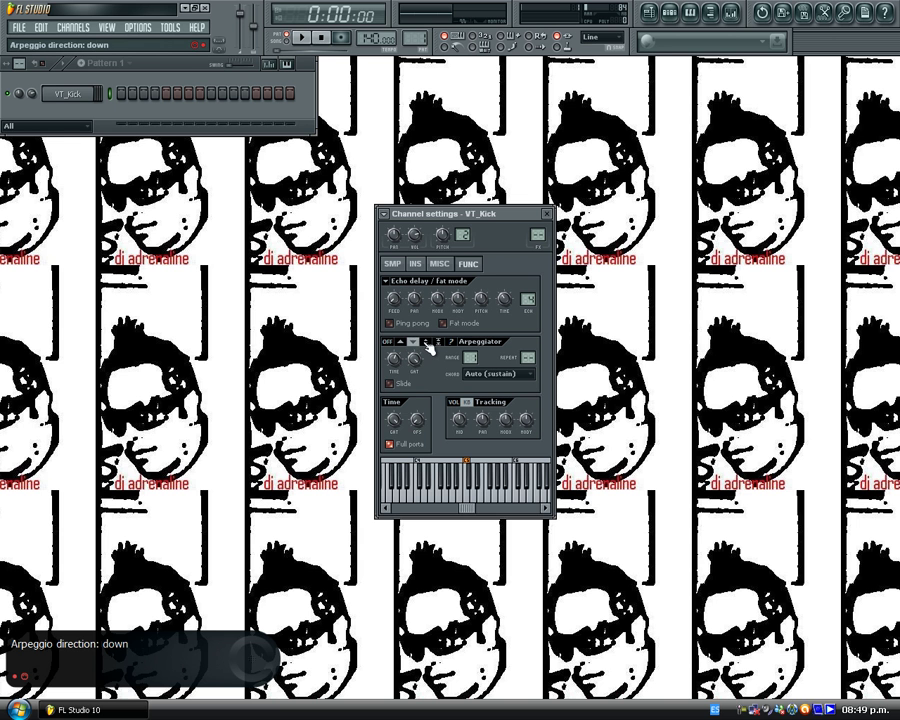
click(426, 344)
click(438, 343)
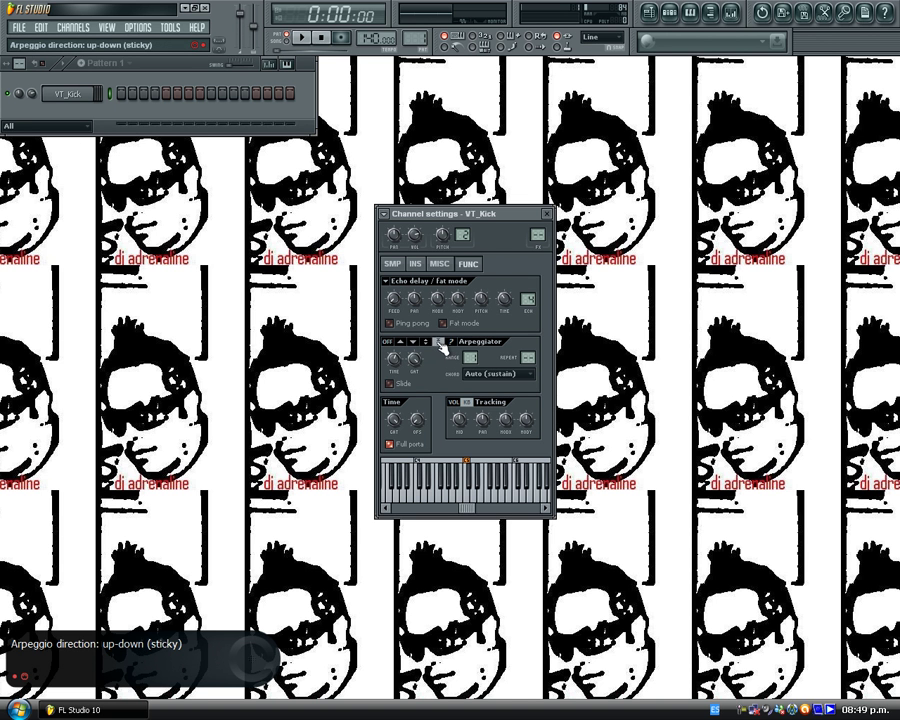
click(389, 344)
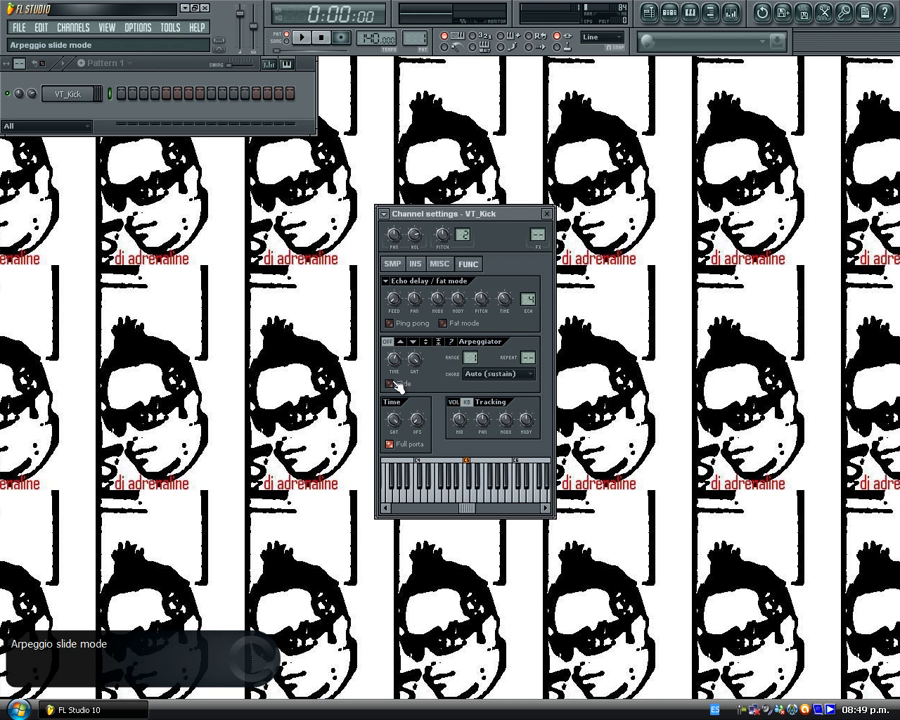
click(390, 383)
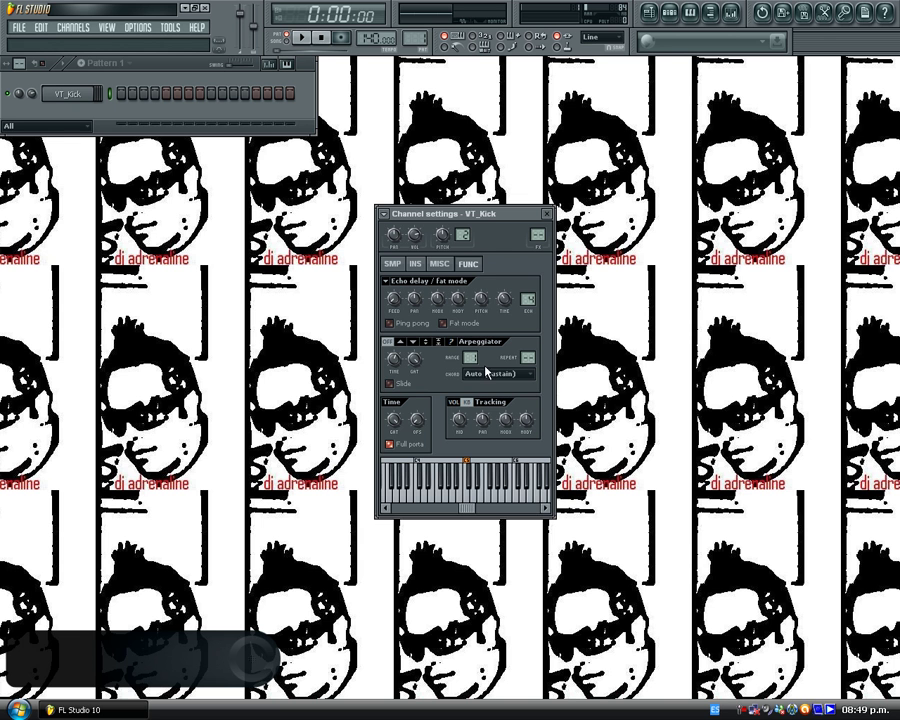
Step: Lower the arpeggiator's range below 1 to the empty setting and check the chord choices, keeping Auto (sustain)
mouse_move(471, 358)
mouse_down()
mouse_move(471, 338)
mouse_move(471, 362)
mouse_up()
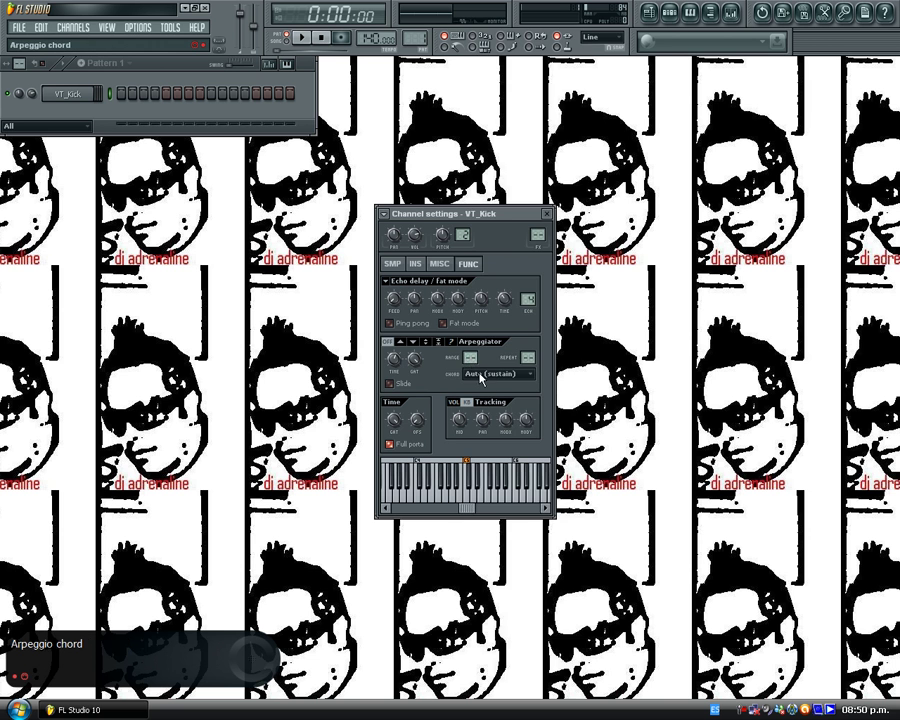
click(484, 377)
click(443, 377)
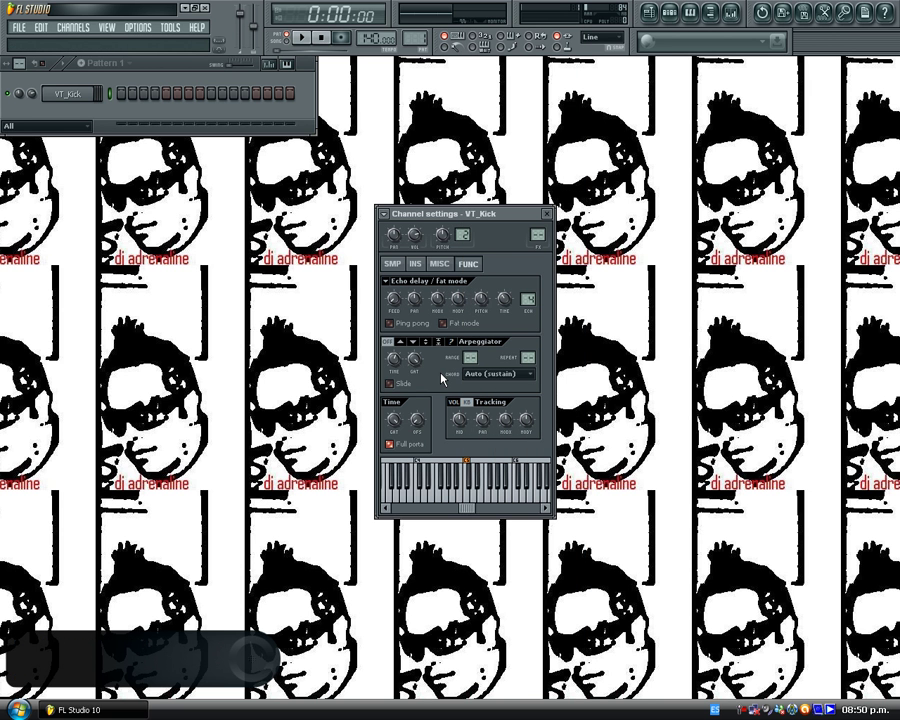